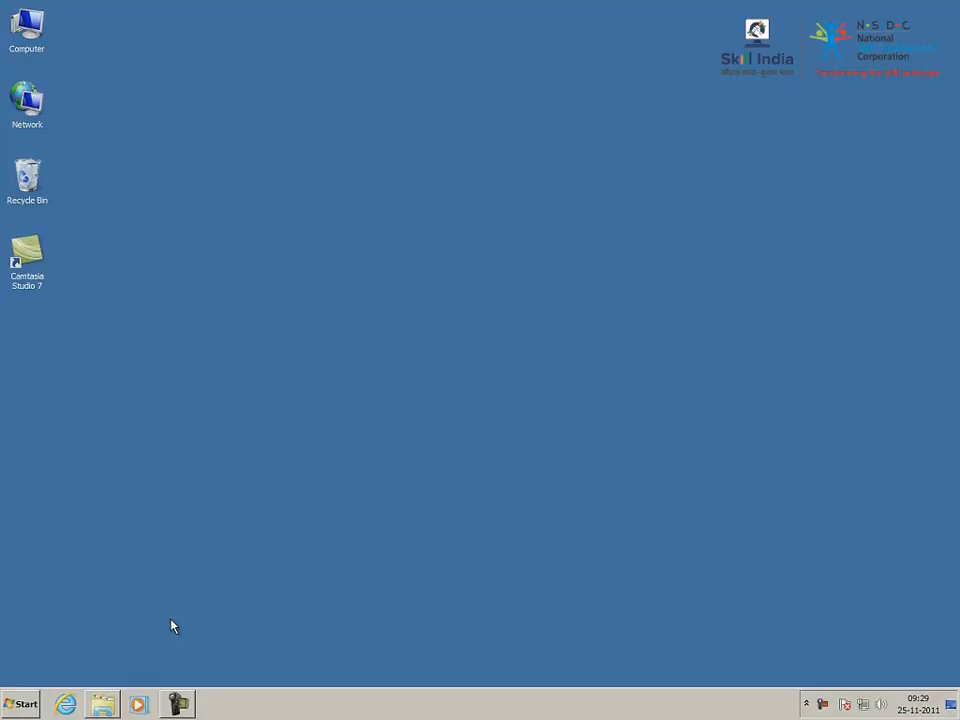
Launch Adobe Photoshop CS3 from the Adobe Design Premium CS3 program group.
{"action": "left_click", "coordinate": [27, 704]}
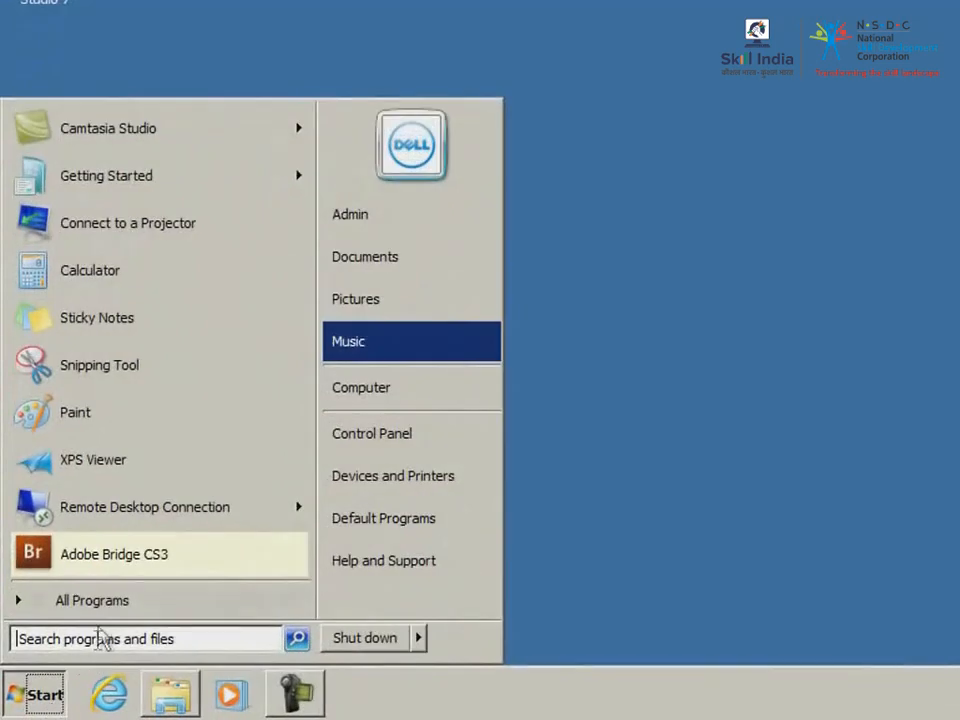
{"action": "left_click", "coordinate": [100, 601]}
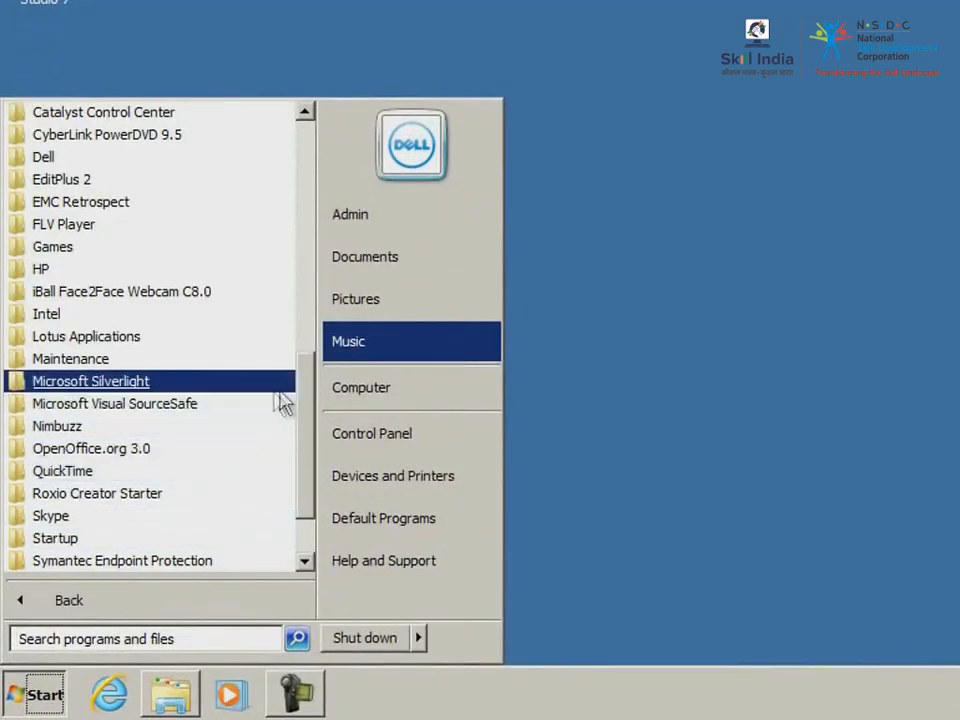
{"action": "left_click_drag", "start_coordinate": [308, 400], "coordinate": [307, 312]}
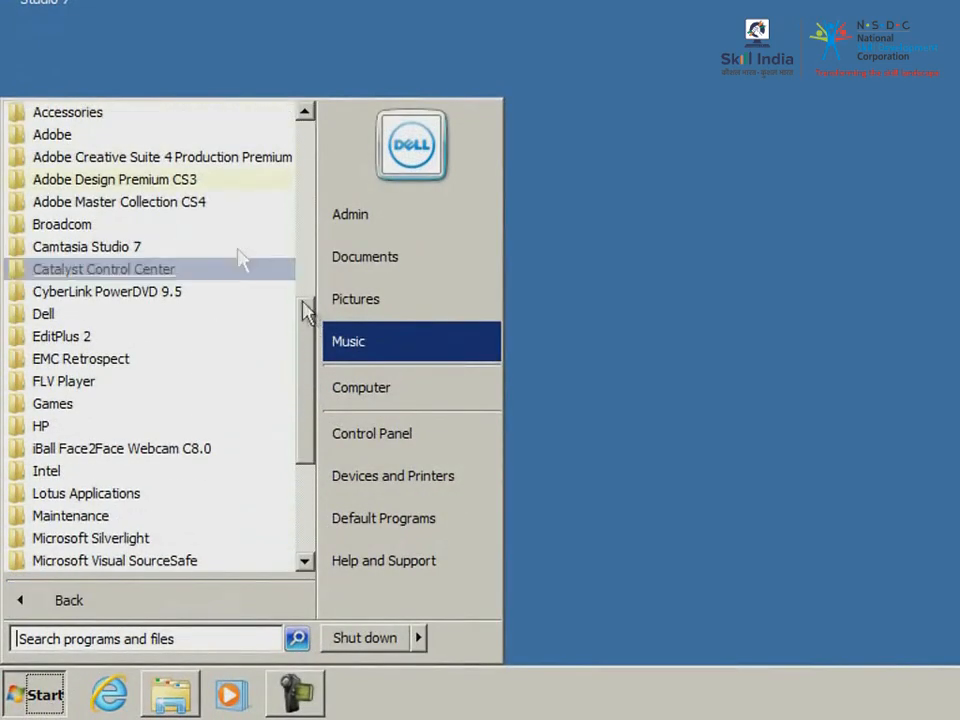
{"action": "left_click", "coordinate": [140, 186]}
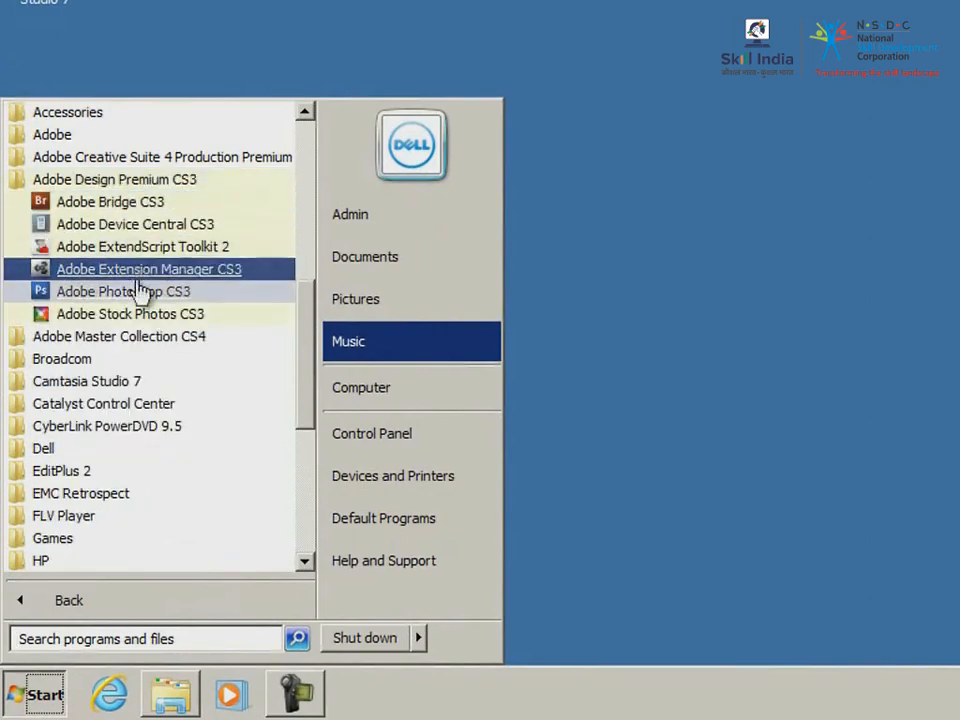
{"action": "left_click", "coordinate": [138, 295]}
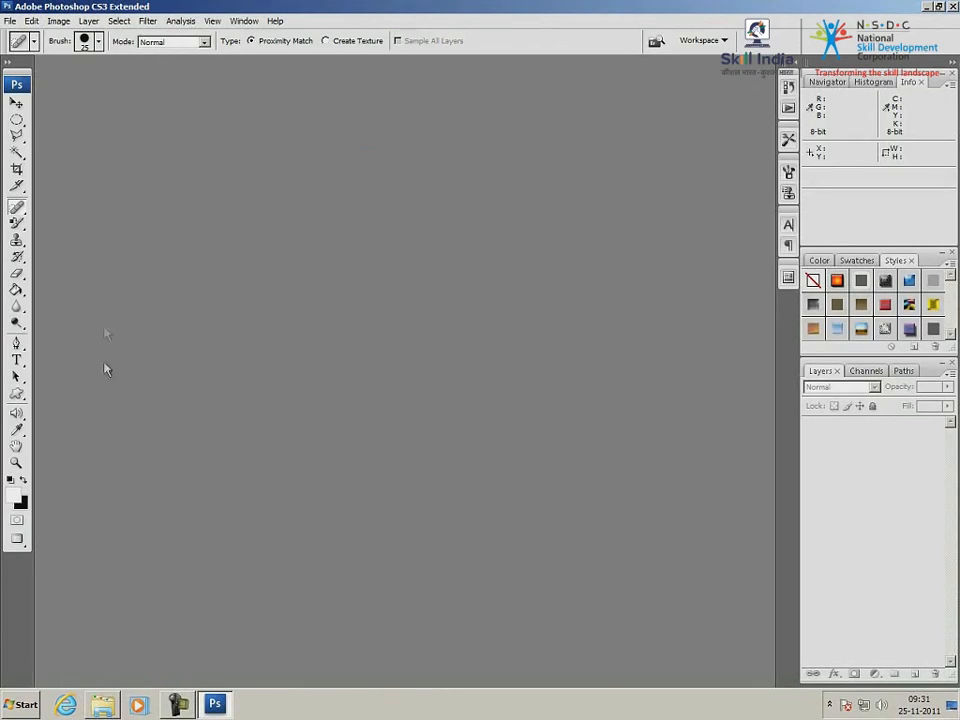
Start a new document and choose pixels as the unit for its width and height.
{"action": "left_click", "coordinate": [18, 30]}
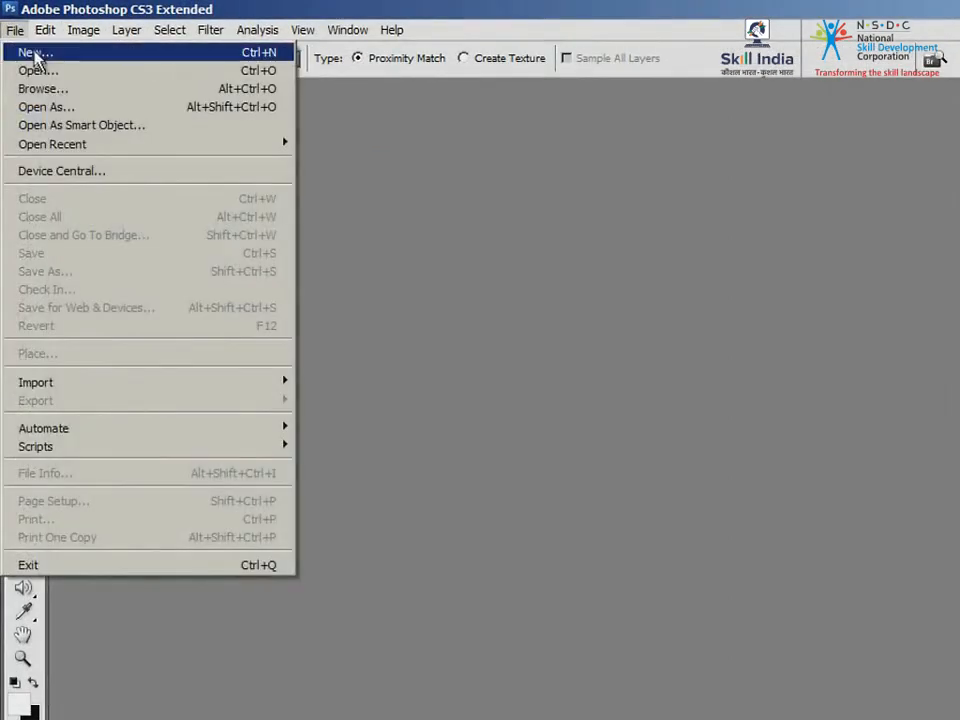
{"action": "left_click", "coordinate": [100, 64]}
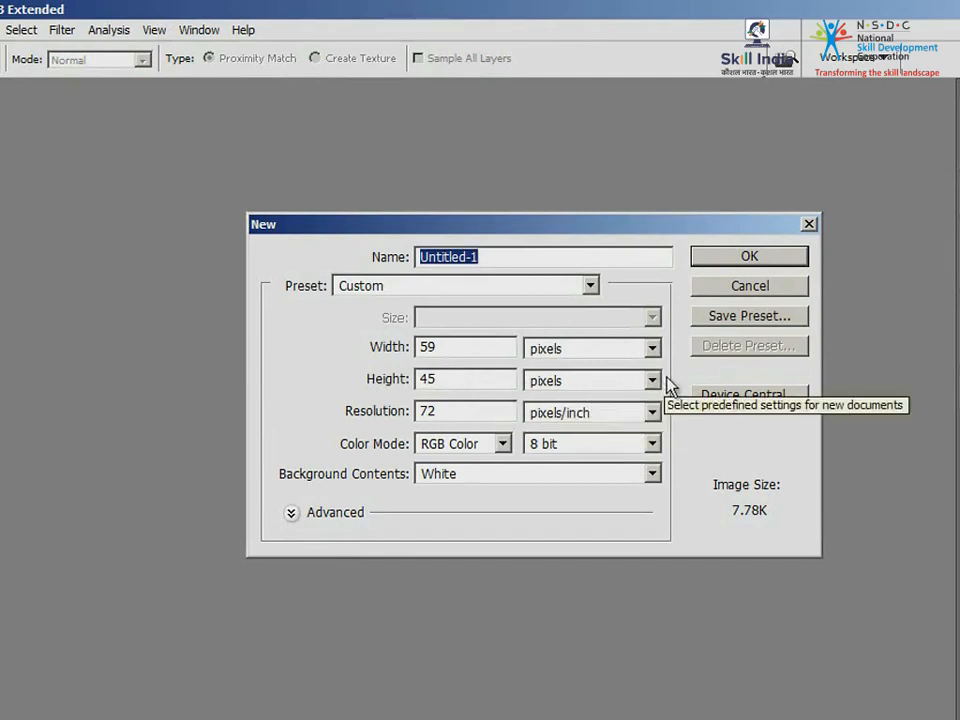
{"action": "left_click", "coordinate": [652, 349]}
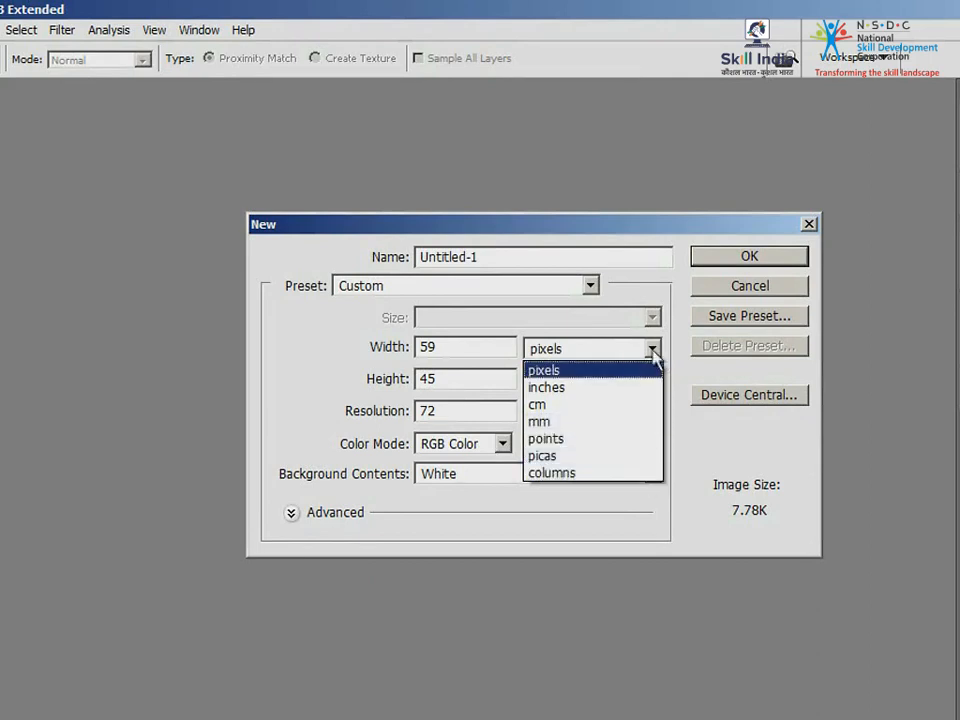
{"action": "left_click", "coordinate": [545, 370]}
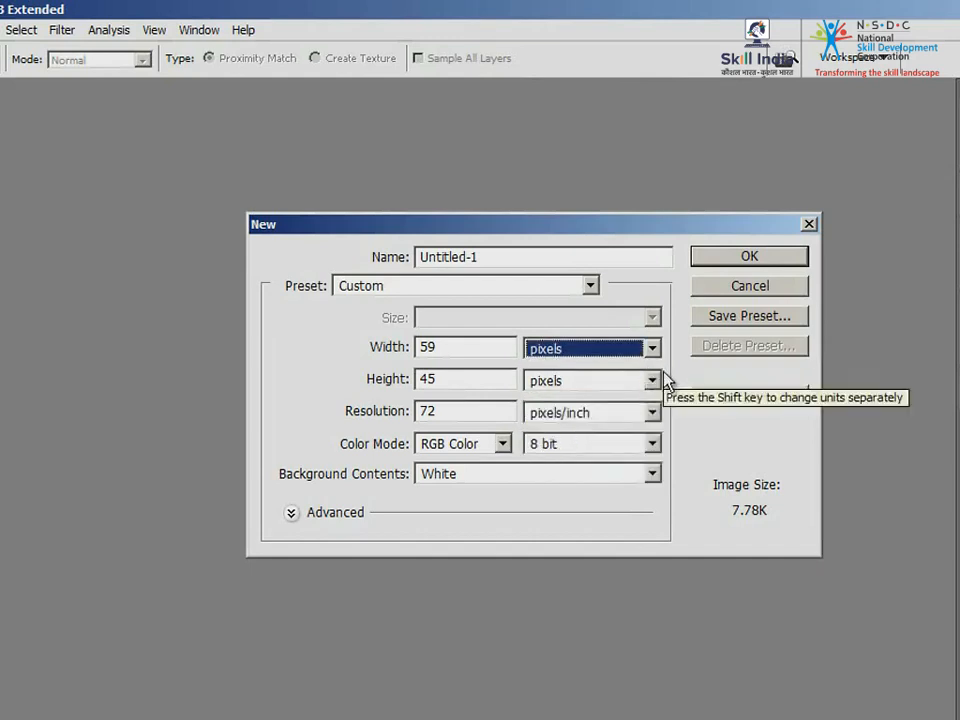
{"action": "left_click", "coordinate": [653, 380]}
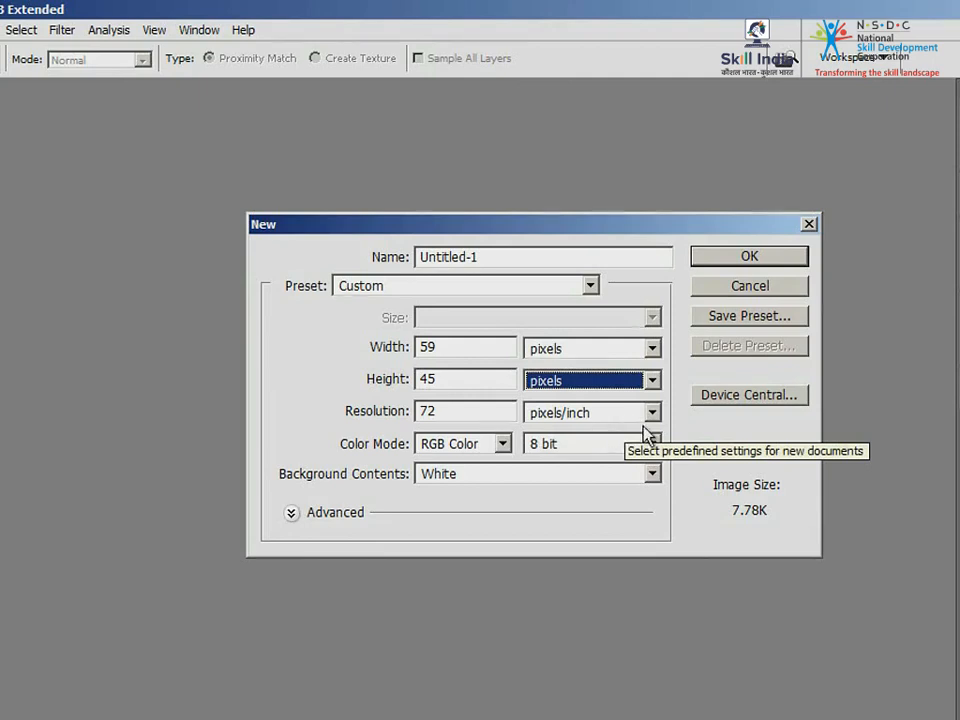
Create the new document with 8 bit RGB Color and White background contents, and close it.
{"action": "left_click", "coordinate": [504, 444]}
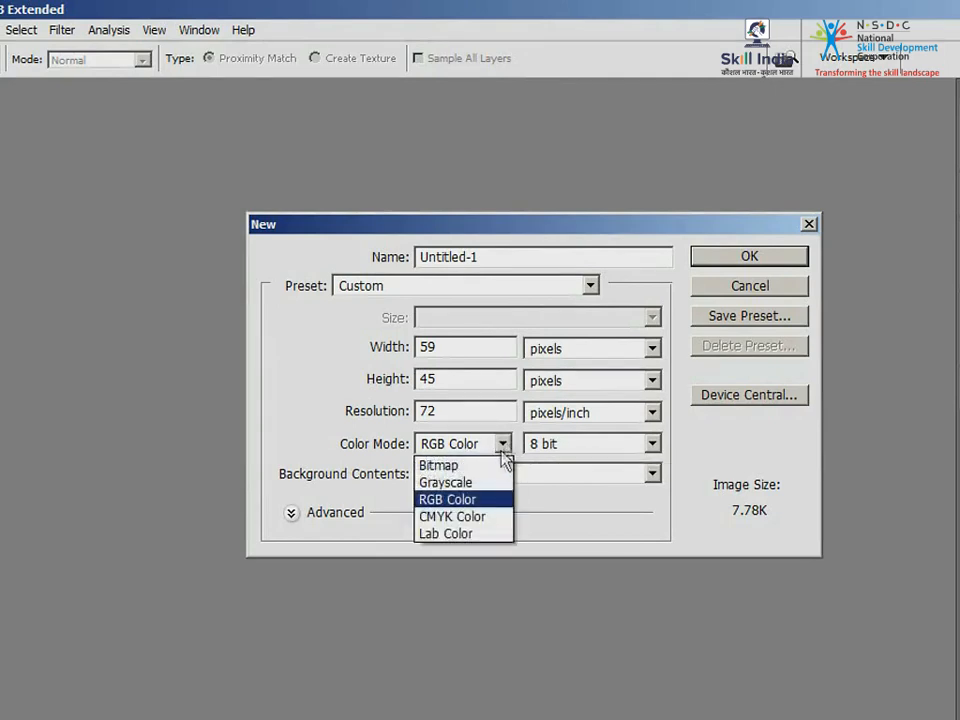
{"action": "left_click", "coordinate": [507, 502]}
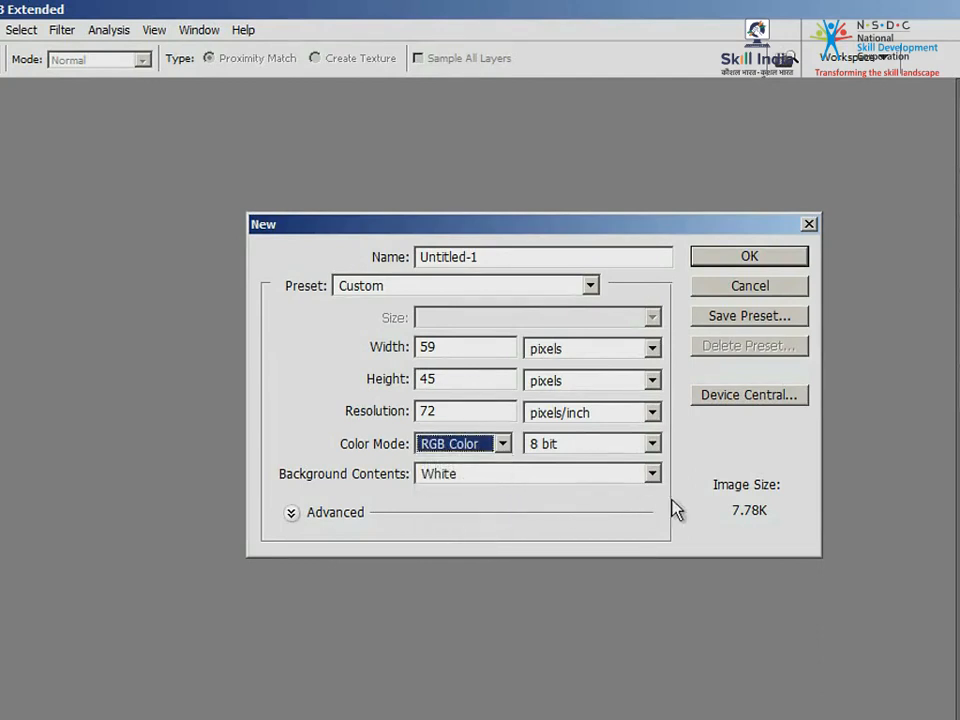
{"action": "left_click", "coordinate": [653, 445]}
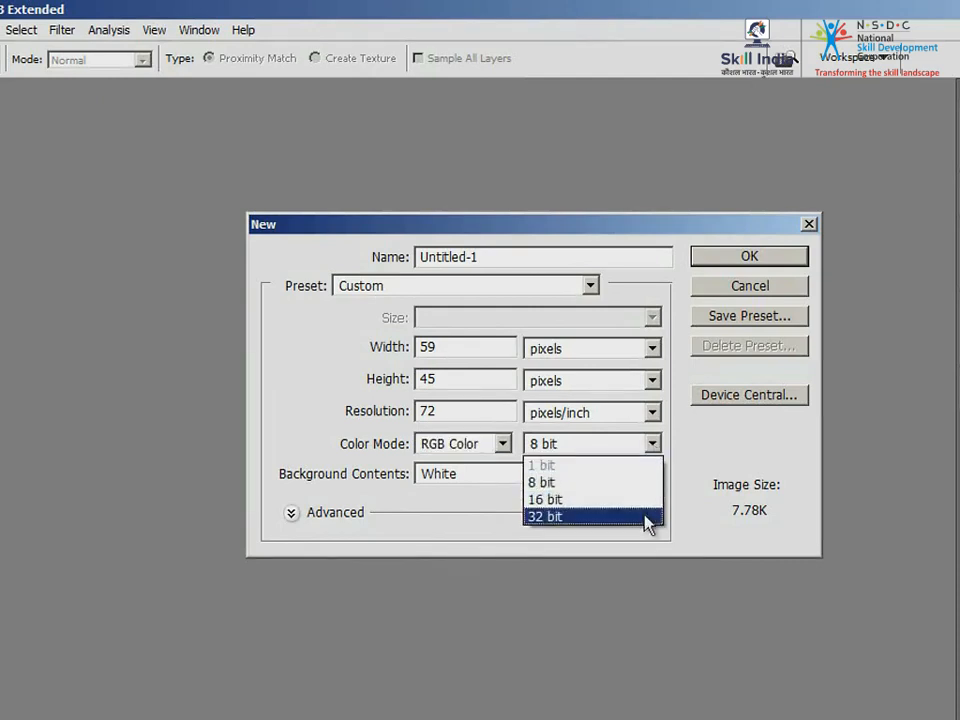
{"action": "left_click", "coordinate": [655, 484]}
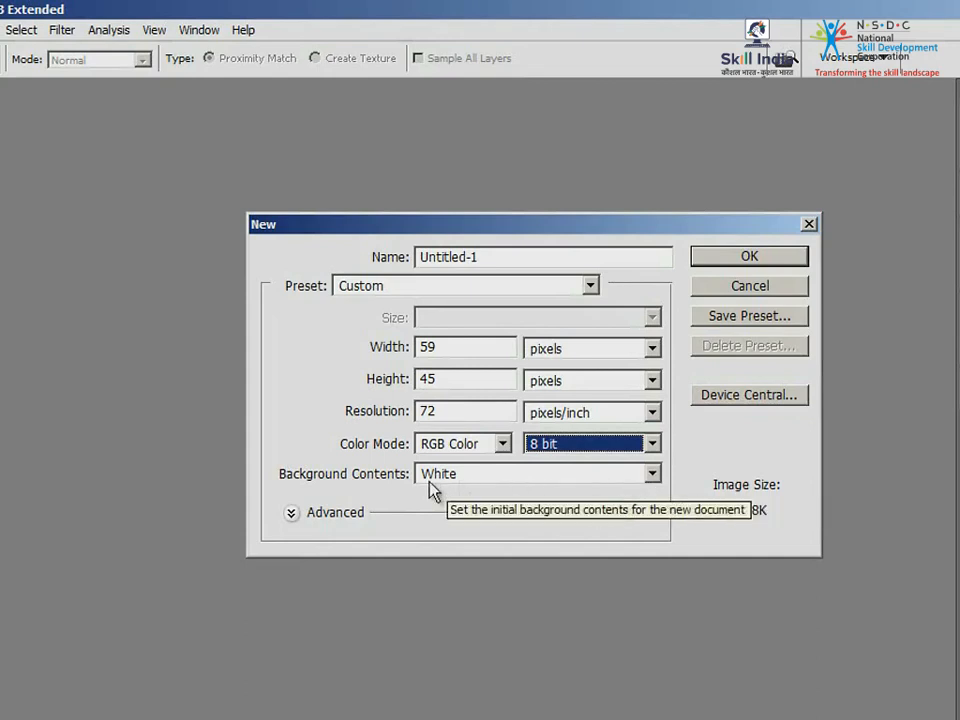
{"action": "left_click", "coordinate": [652, 474]}
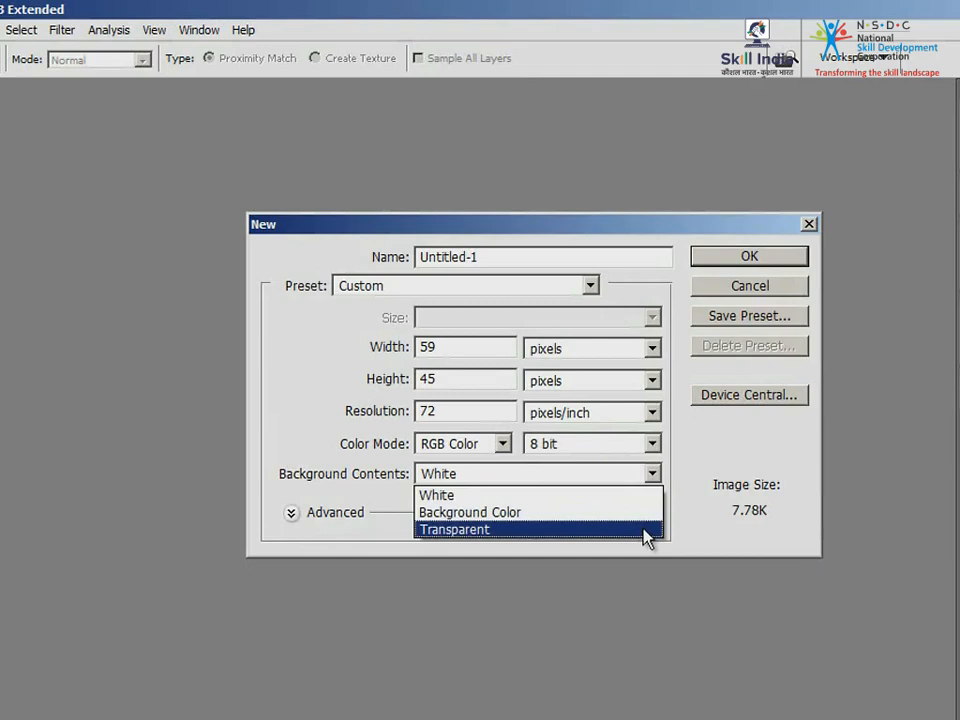
{"action": "left_click", "coordinate": [641, 495]}
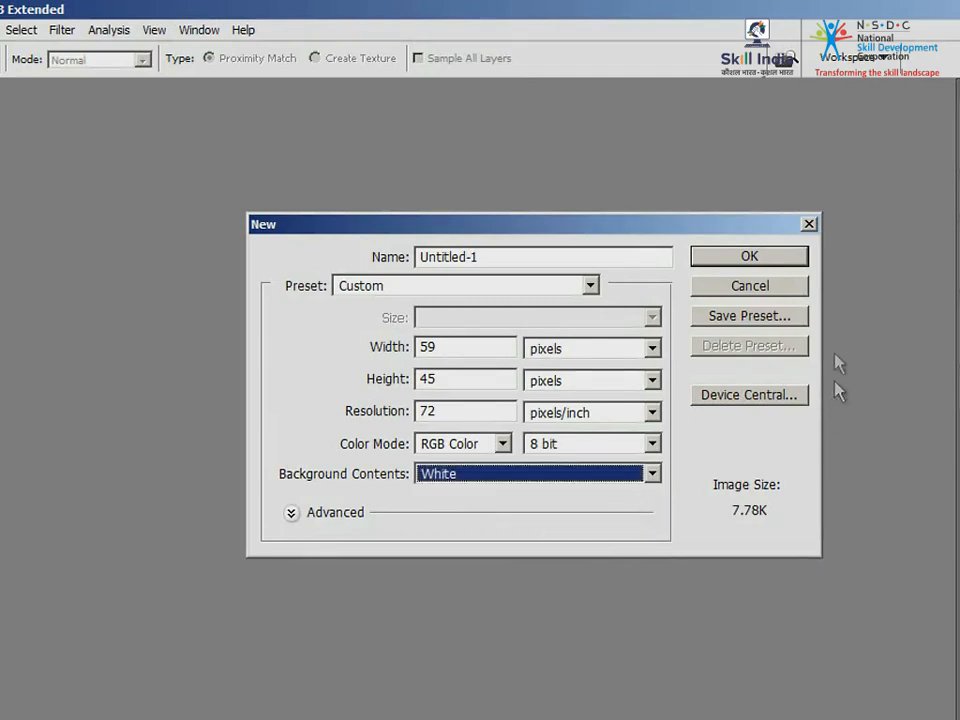
{"action": "left_click", "coordinate": [804, 257]}
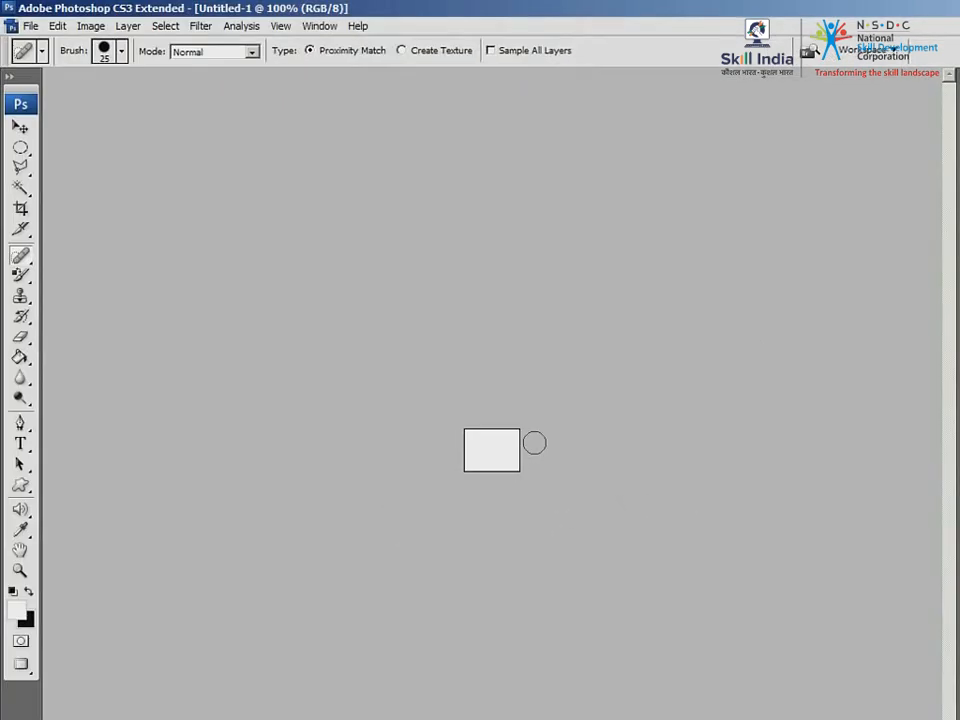
{"action": "left_click", "coordinate": [31, 25]}
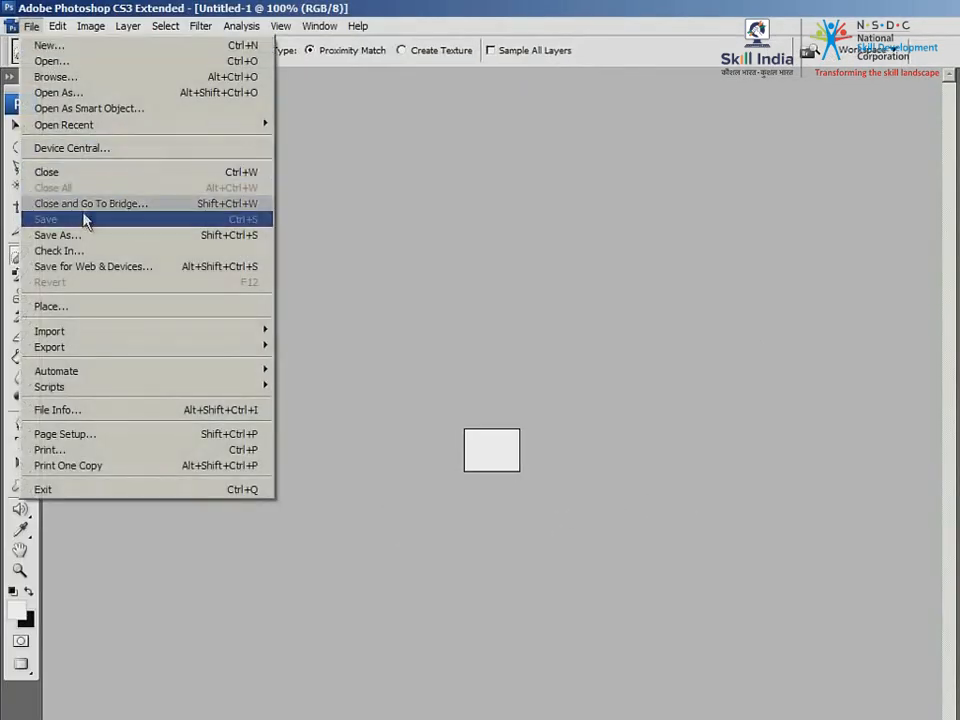
{"action": "left_click", "coordinate": [200, 174]}
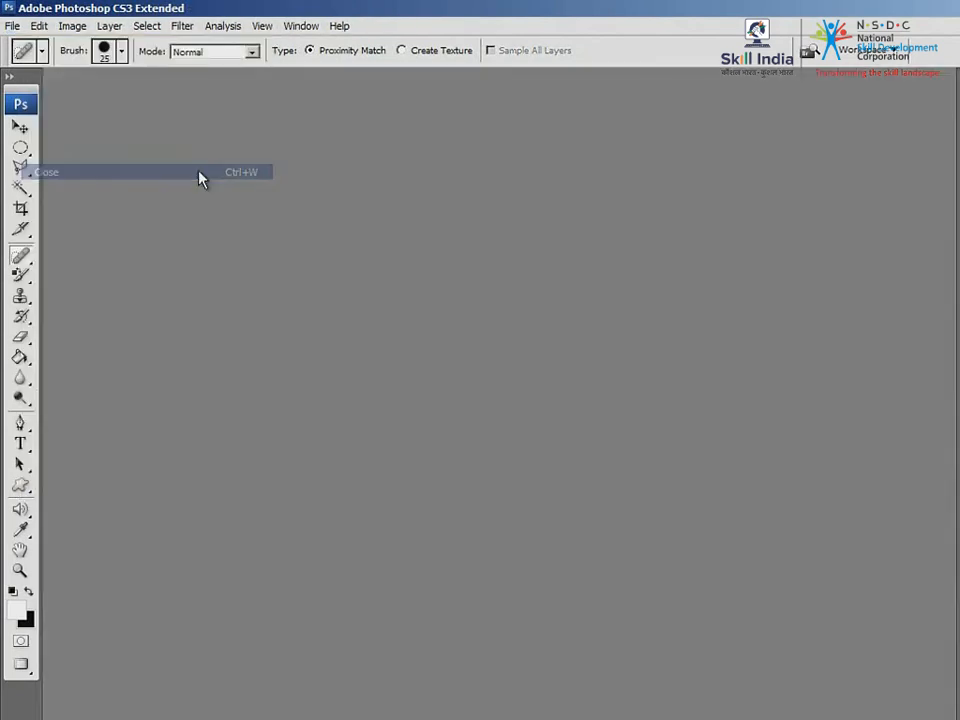
Create a new document 640 pixels wide and 480 pixels high.
{"action": "left_click", "coordinate": [13, 27]}
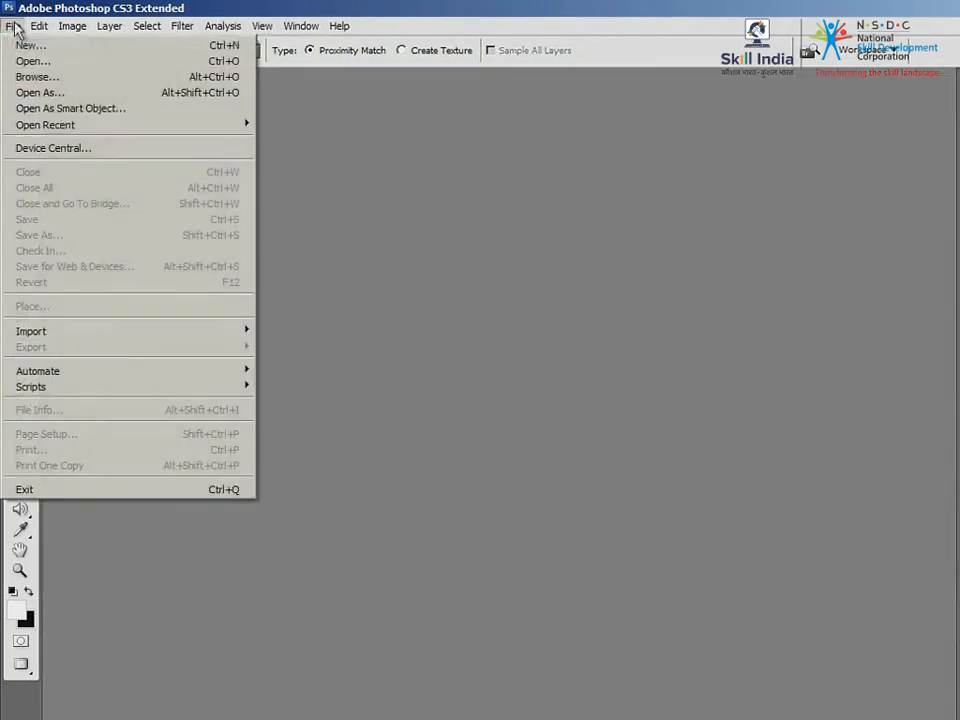
{"action": "left_click", "coordinate": [30, 45]}
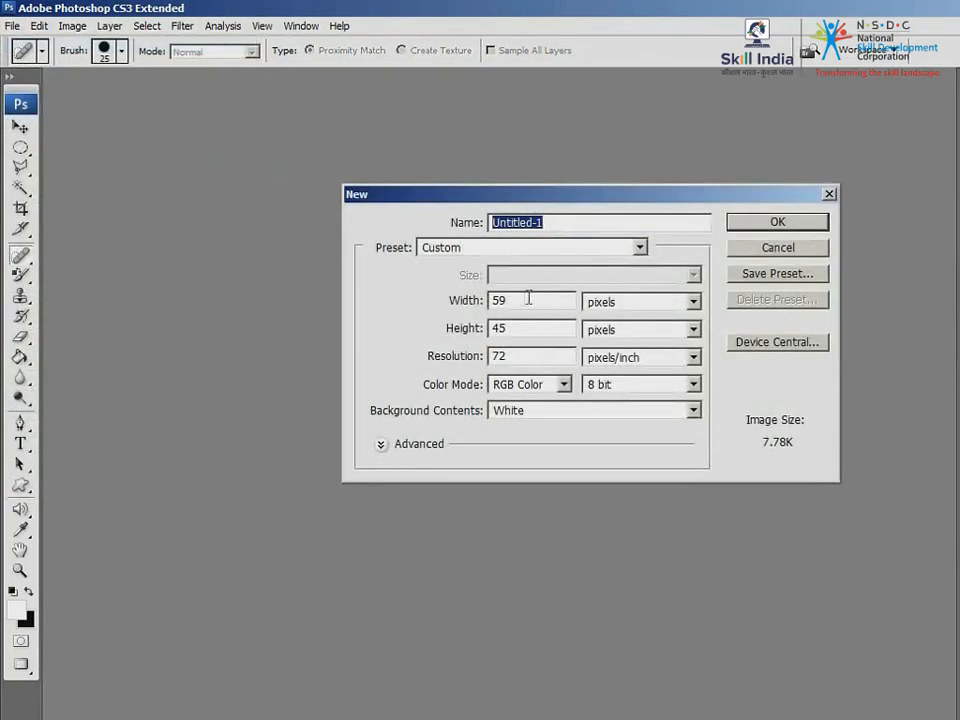
{"action": "left_click", "coordinate": [474, 299]}
{"action": "type", "text": "640"}
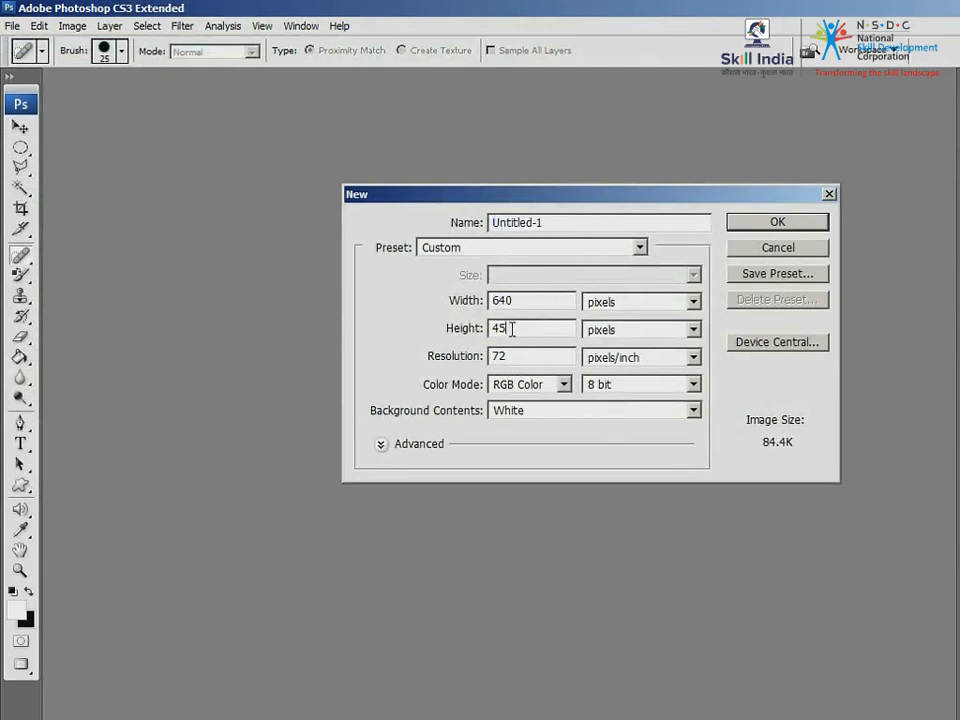
{"action": "left_click", "coordinate": [474, 330]}
{"action": "type", "text": "480"}
{"action": "left_click", "coordinate": [821, 221]}
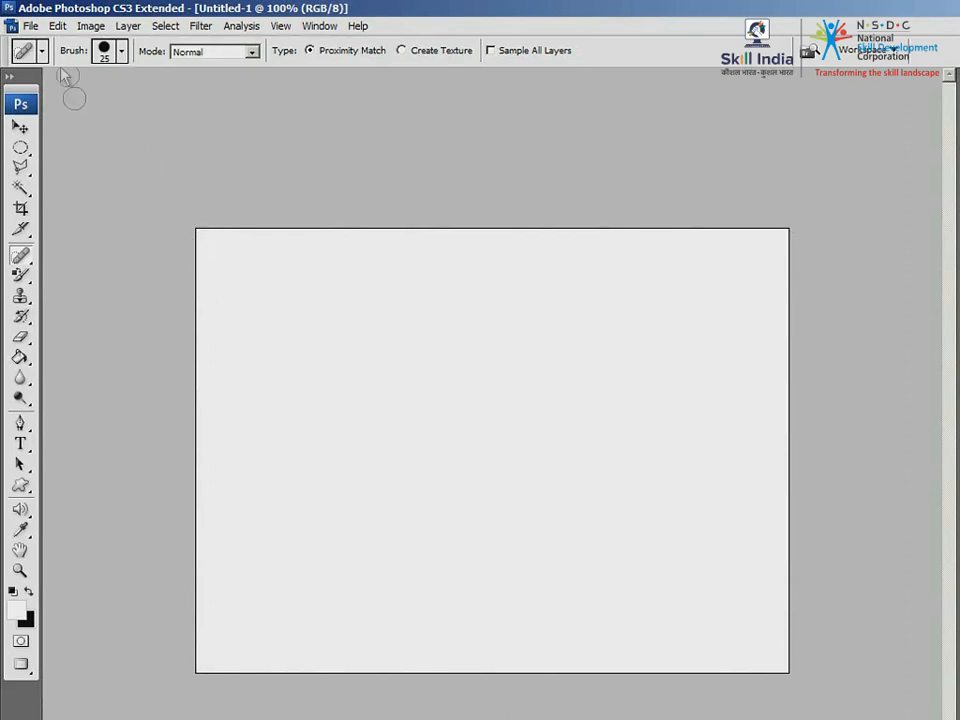
Open the smile_1 image from the Tools folder.
{"action": "left_click", "coordinate": [31, 26]}
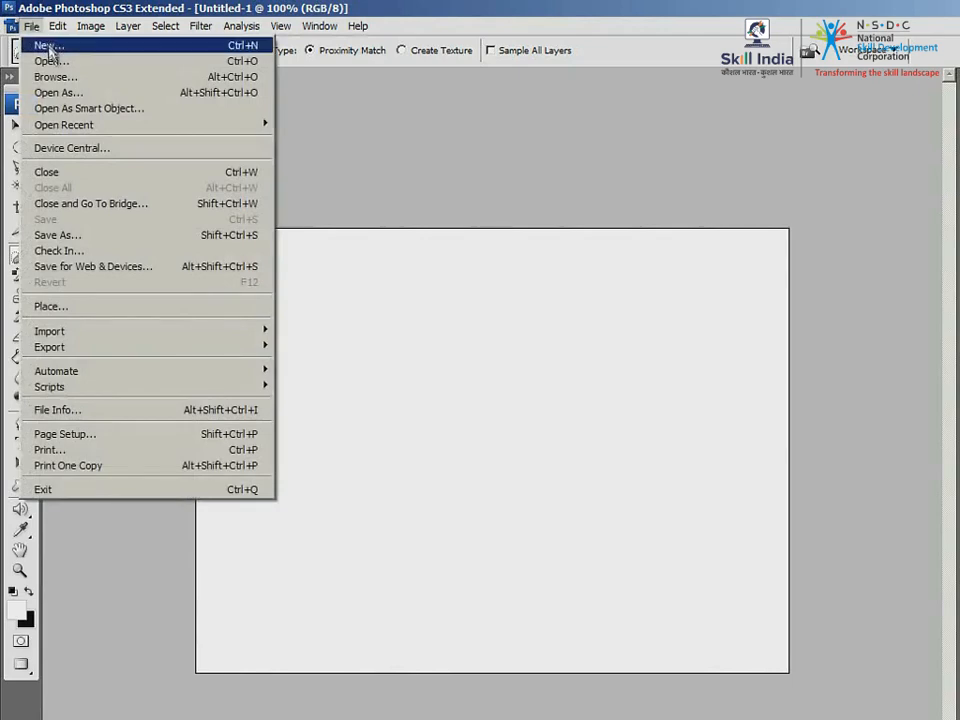
{"action": "left_click", "coordinate": [51, 63]}
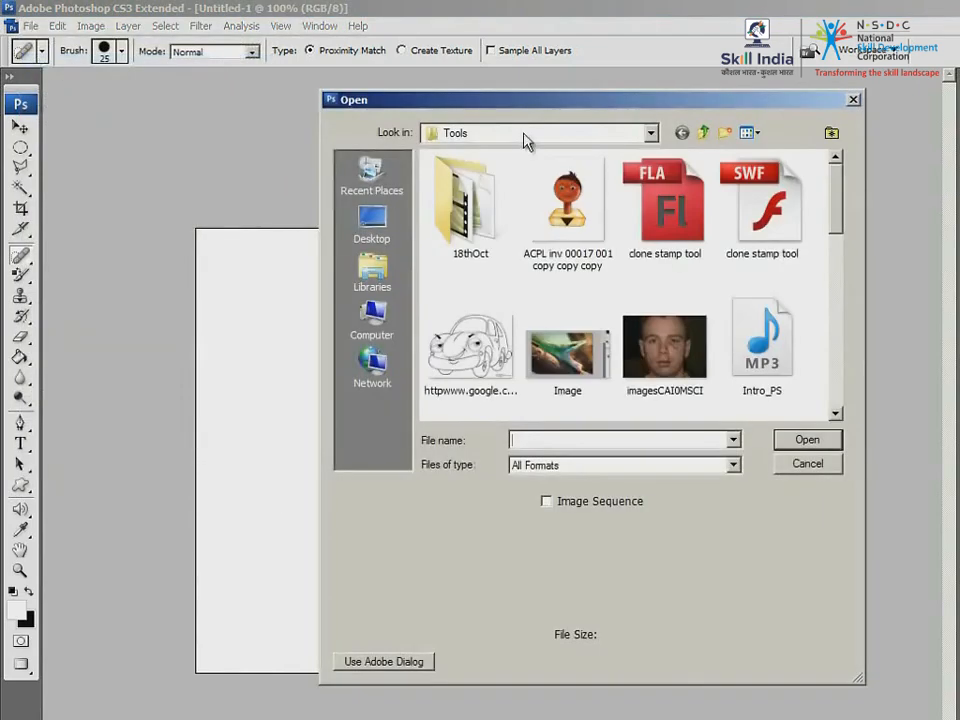
{"action": "left_click_drag", "start_coordinate": [832, 220], "coordinate": [838, 407]}
{"action": "left_click", "coordinate": [470, 360]}
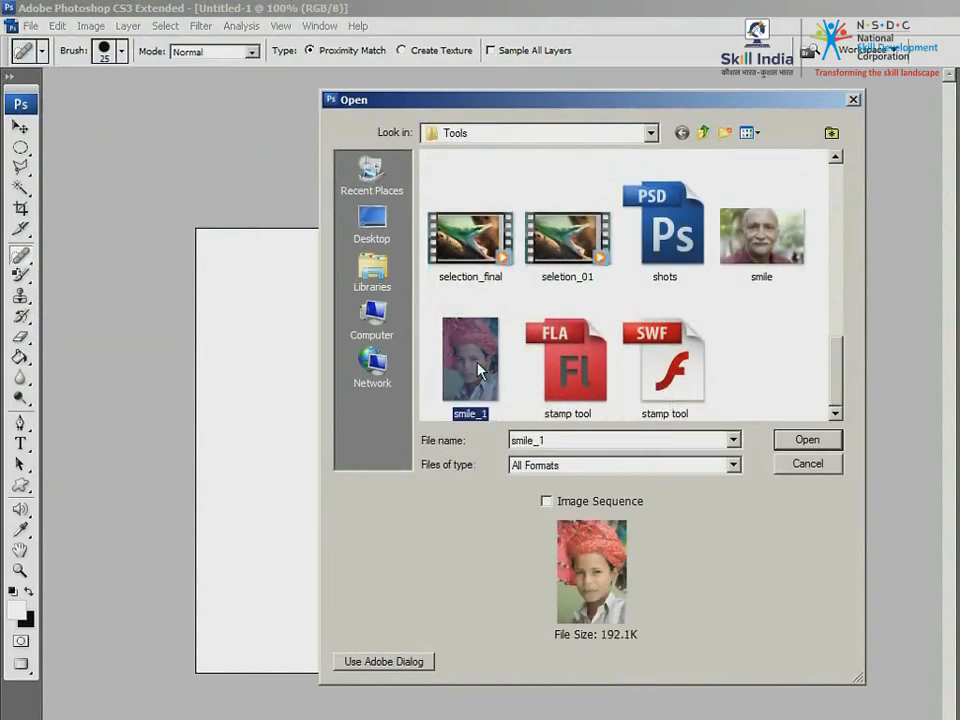
{"action": "left_click", "coordinate": [827, 441]}
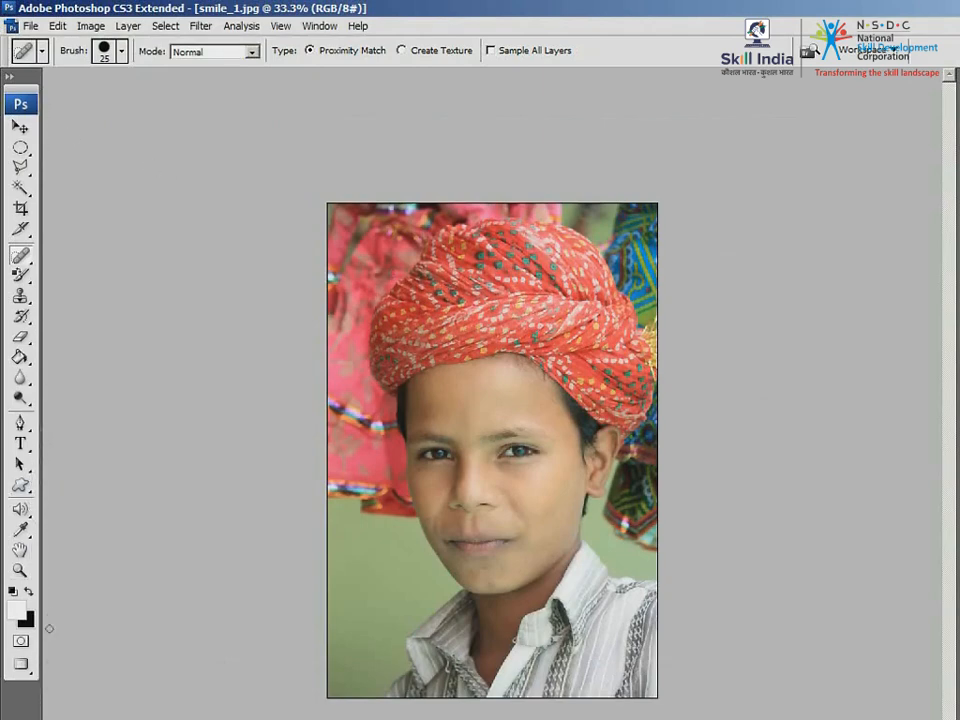
Select a wide area across the turban and forehead with the Rectangular Marquee Tool.
{"action": "left_click", "coordinate": [21, 148]}
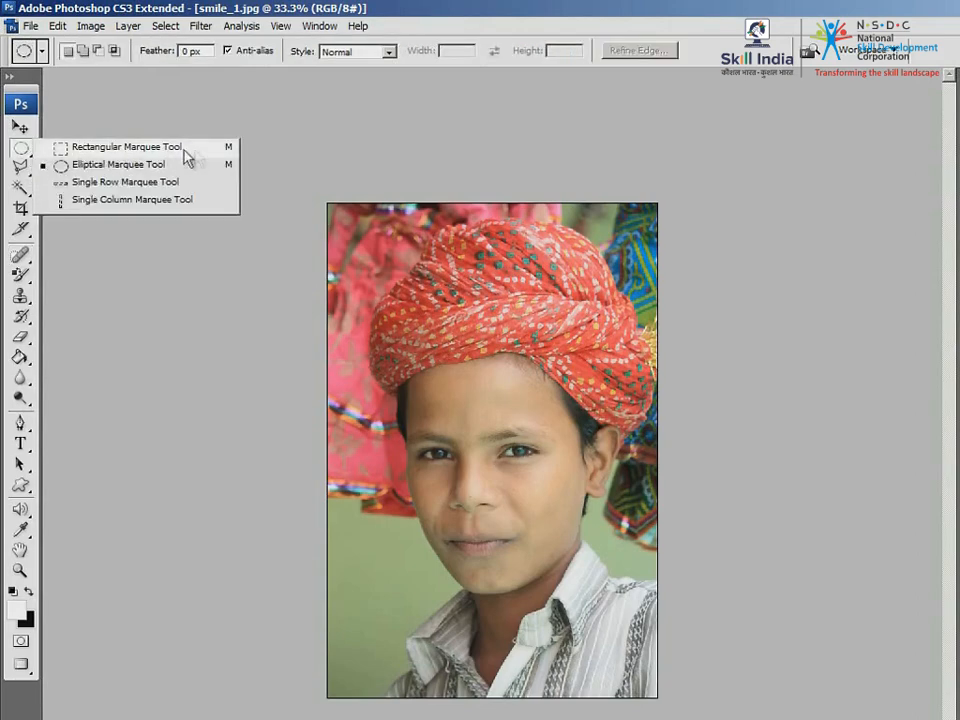
{"action": "left_click", "coordinate": [212, 148]}
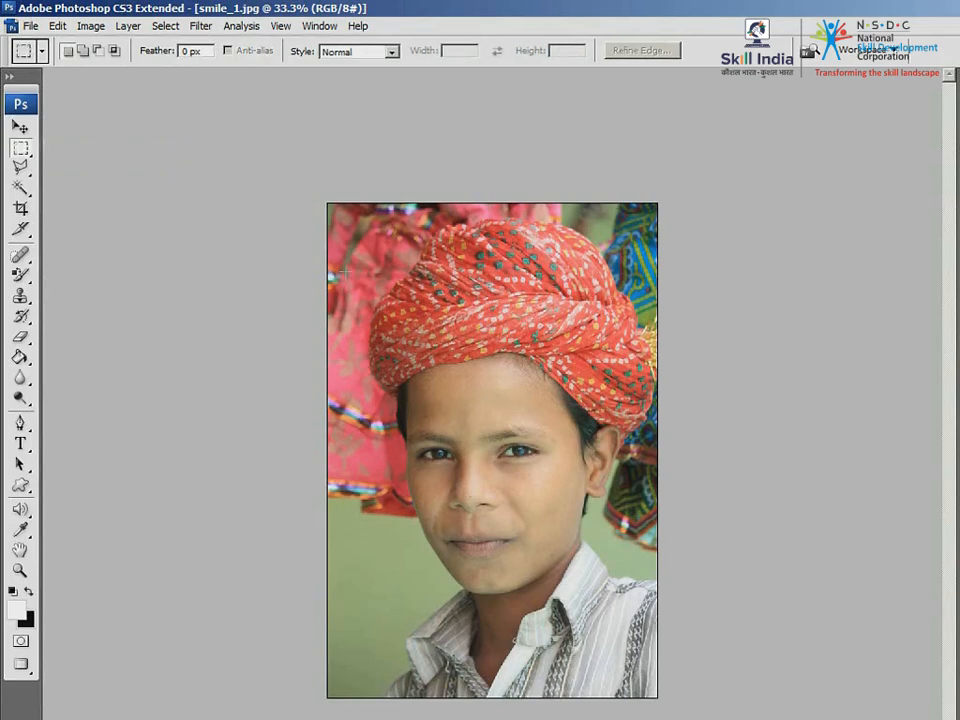
{"action": "left_click_drag", "start_coordinate": [464, 386], "coordinate": [637, 408]}
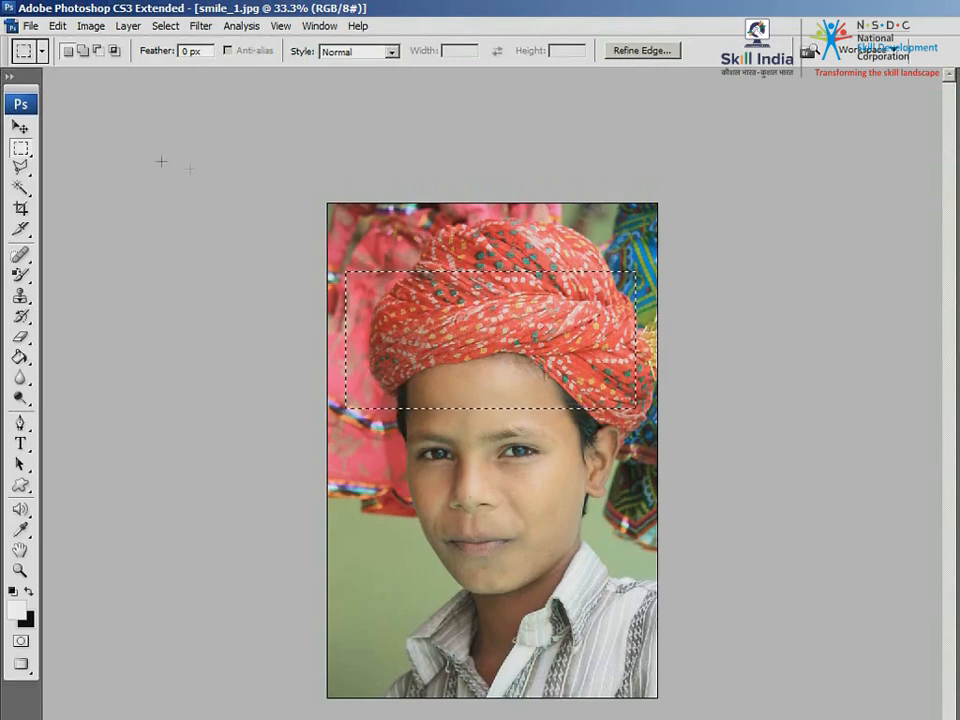
Move the selected turban area slightly down over the face with the Move tool, and undo the move.
{"action": "left_click", "coordinate": [20, 127]}
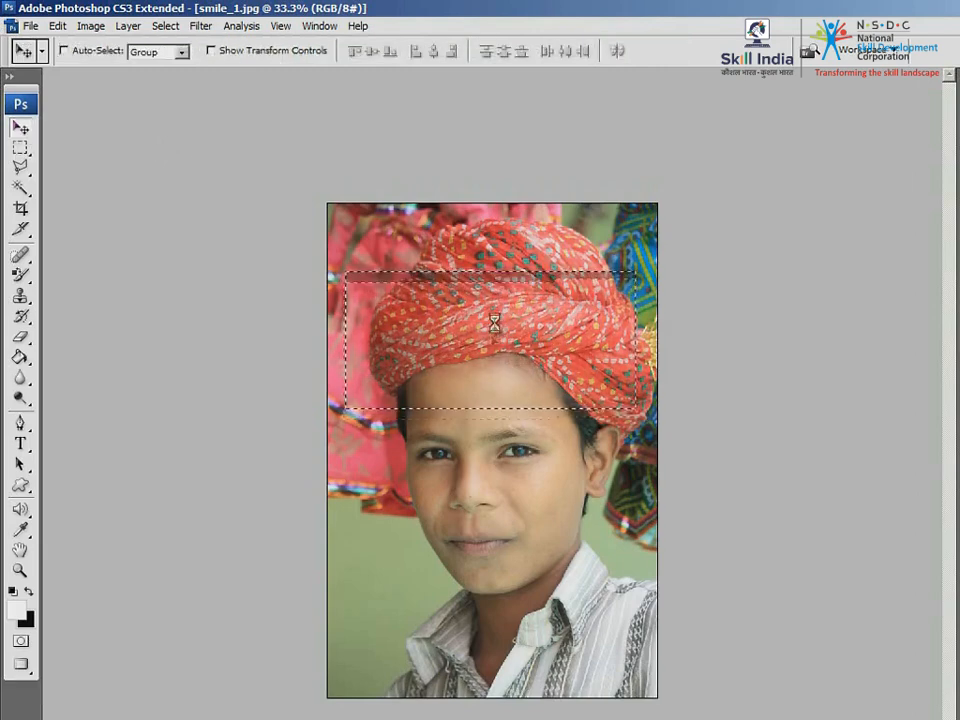
{"action": "left_click_drag", "start_coordinate": [493, 321], "coordinate": [506, 359]}
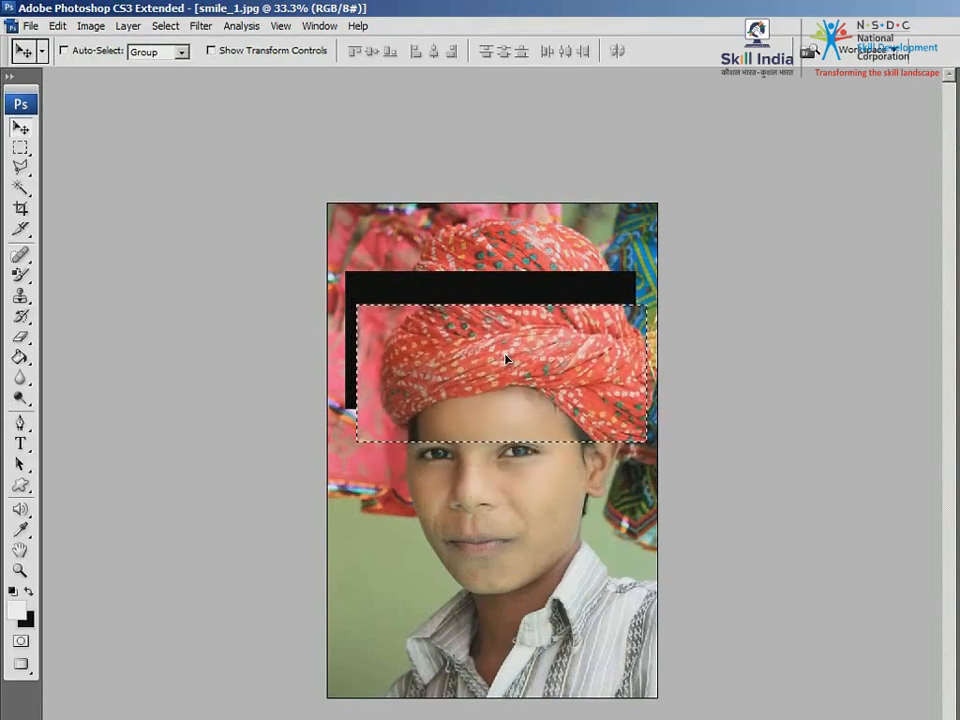
{"action": "left_click", "coordinate": [57, 26]}
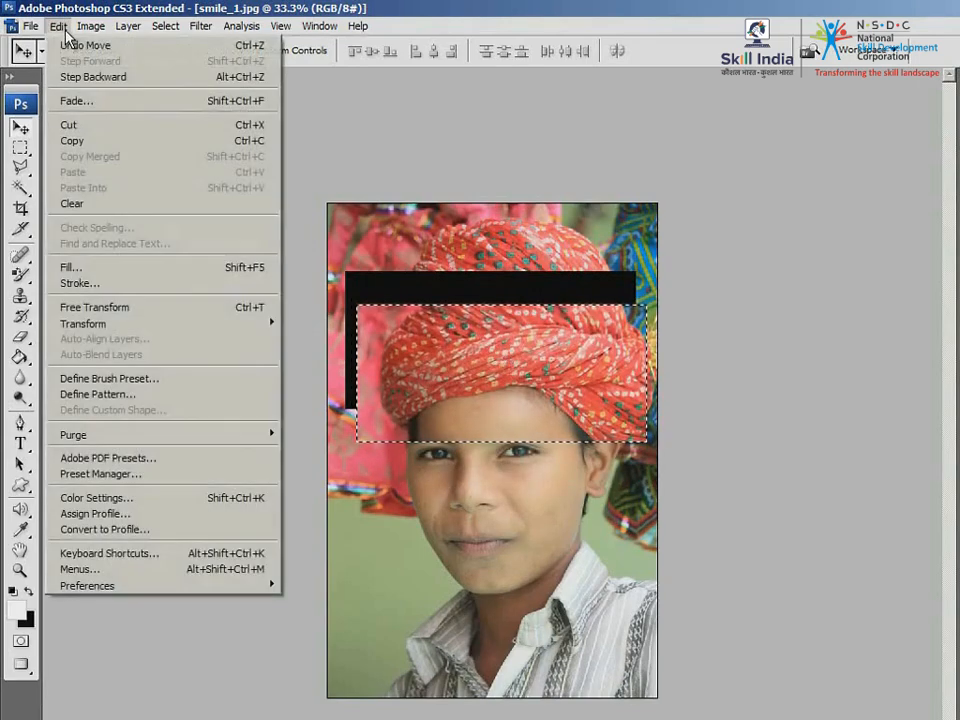
{"action": "left_click", "coordinate": [128, 47]}
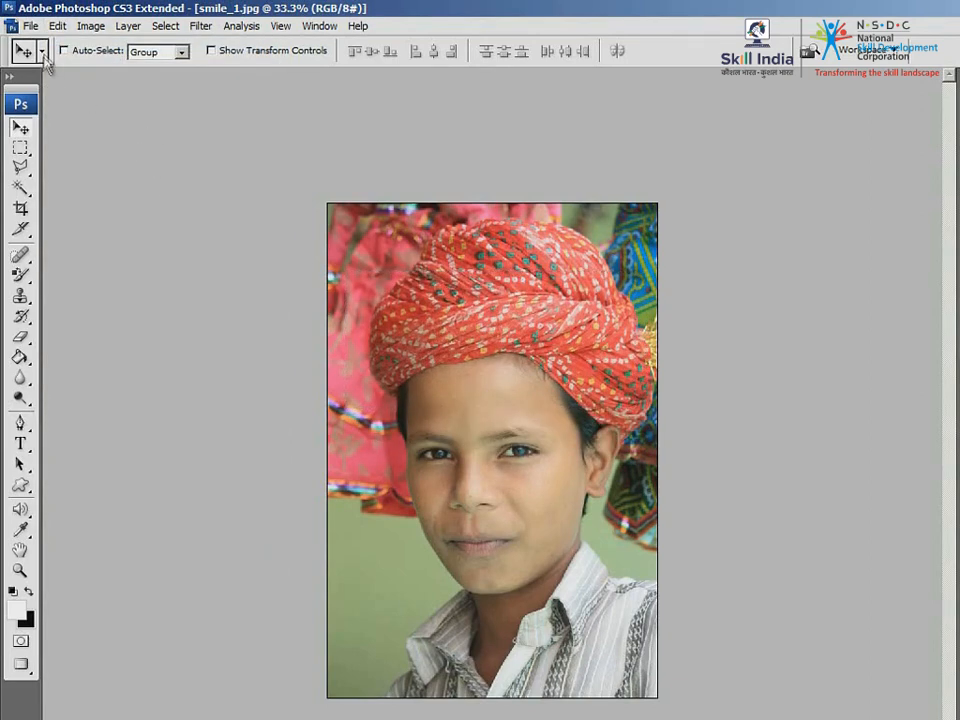
Select the boy's face with a roughly circular Elliptical Marquee selection, and deselect it.
{"action": "left_click", "coordinate": [27, 152]}
{"action": "right_click", "coordinate": [30, 160]}
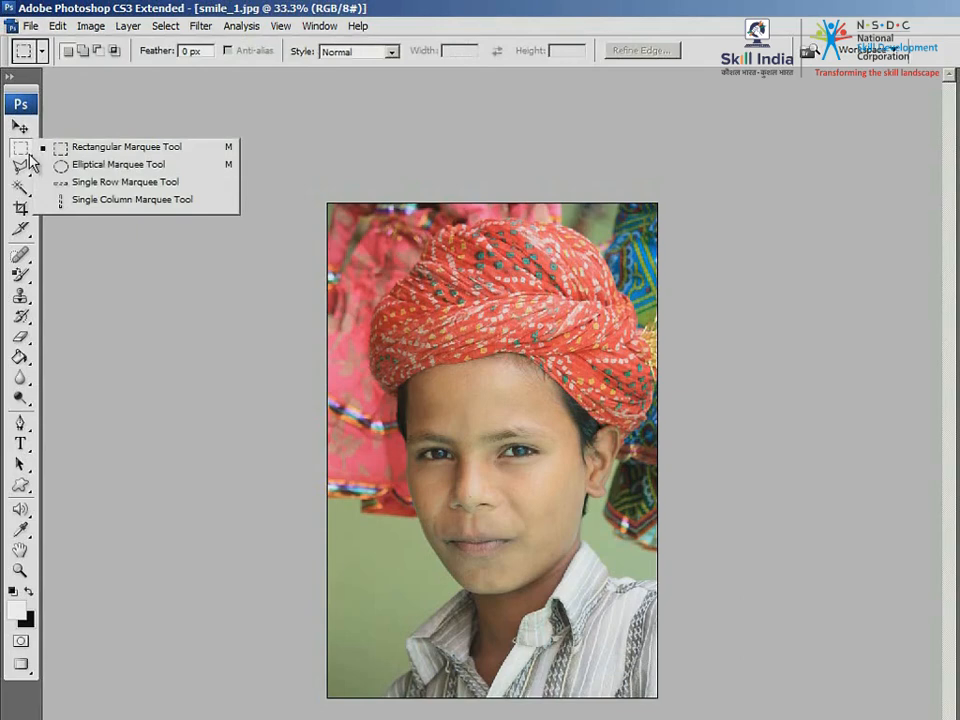
{"action": "left_click", "coordinate": [118, 164]}
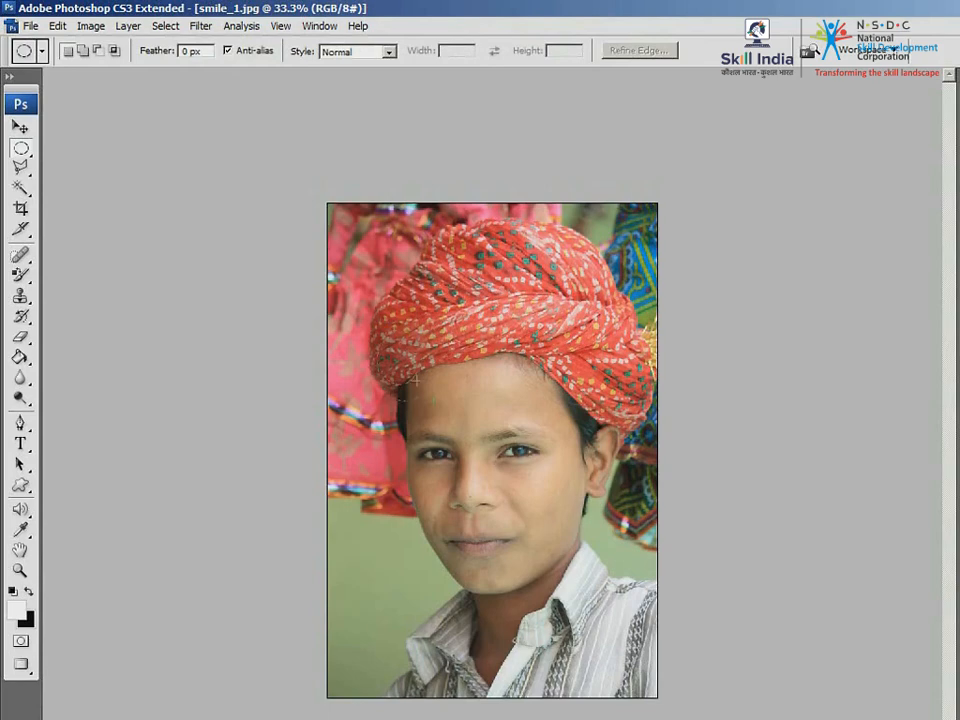
{"action": "left_click_drag", "start_coordinate": [506, 486], "coordinate": [609, 597]}
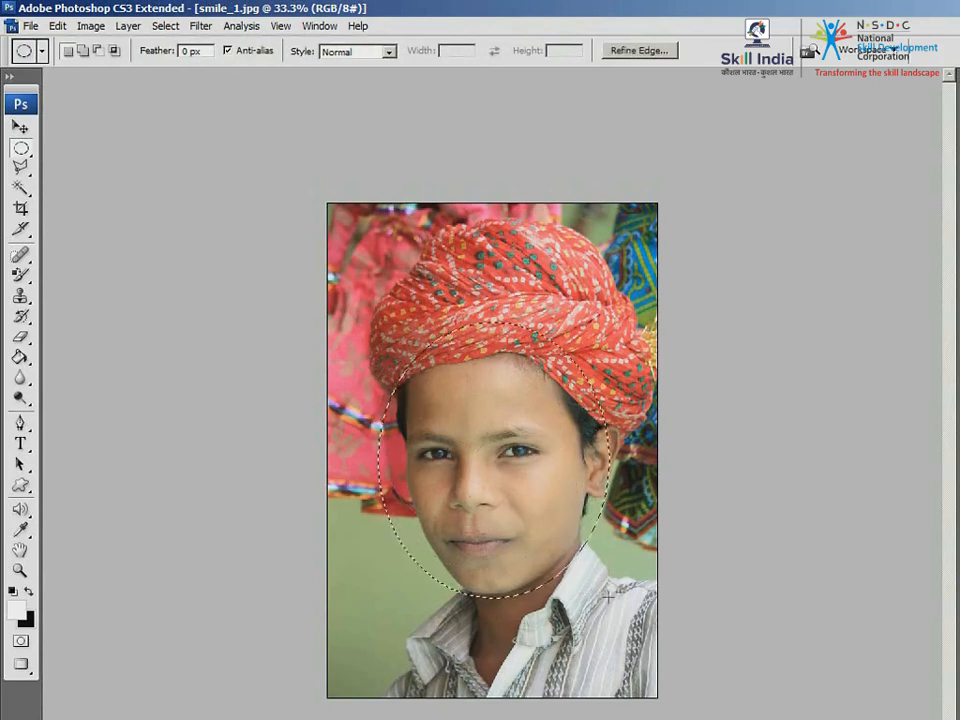
{"action": "left_click", "coordinate": [519, 468]}
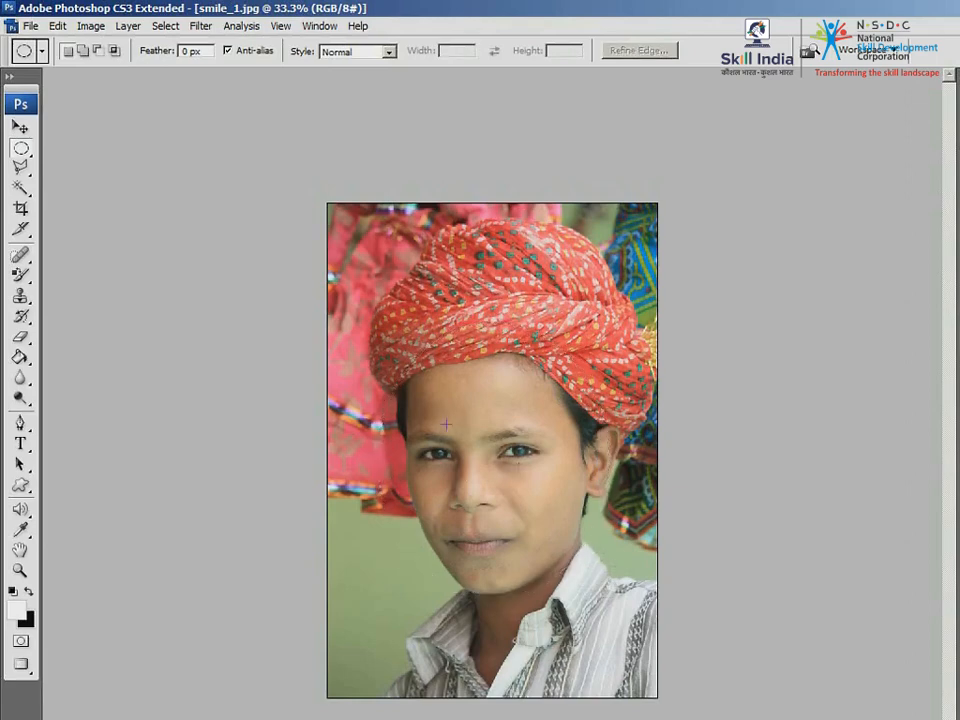
Place a Single Row Marquee selection across the photo just below the mouth, and deselect it.
{"action": "left_click", "coordinate": [33, 160]}
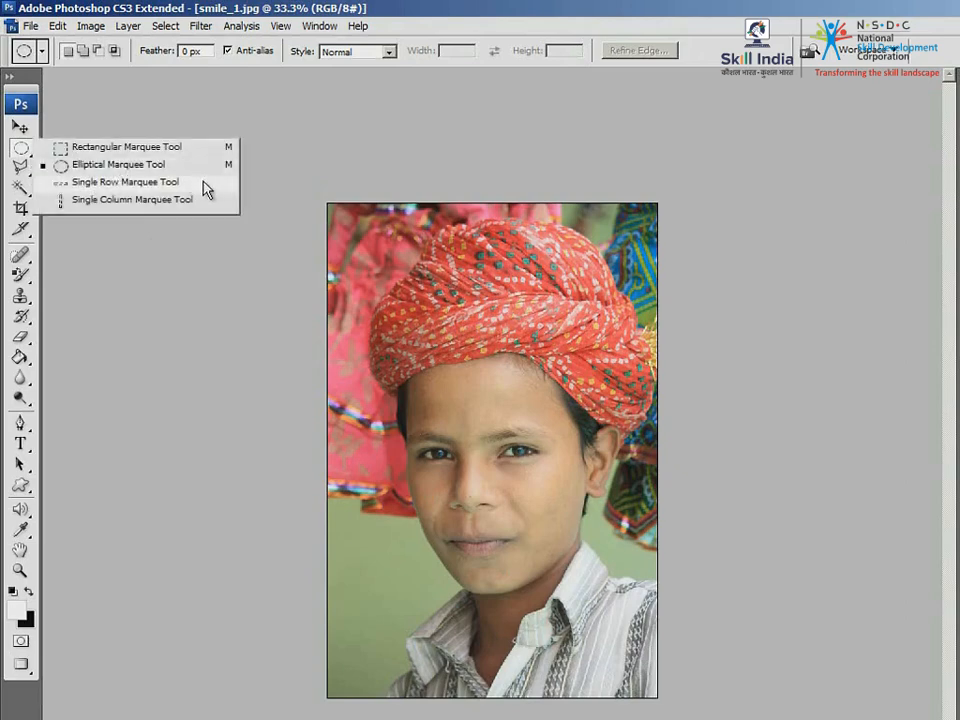
{"action": "left_click", "coordinate": [125, 182]}
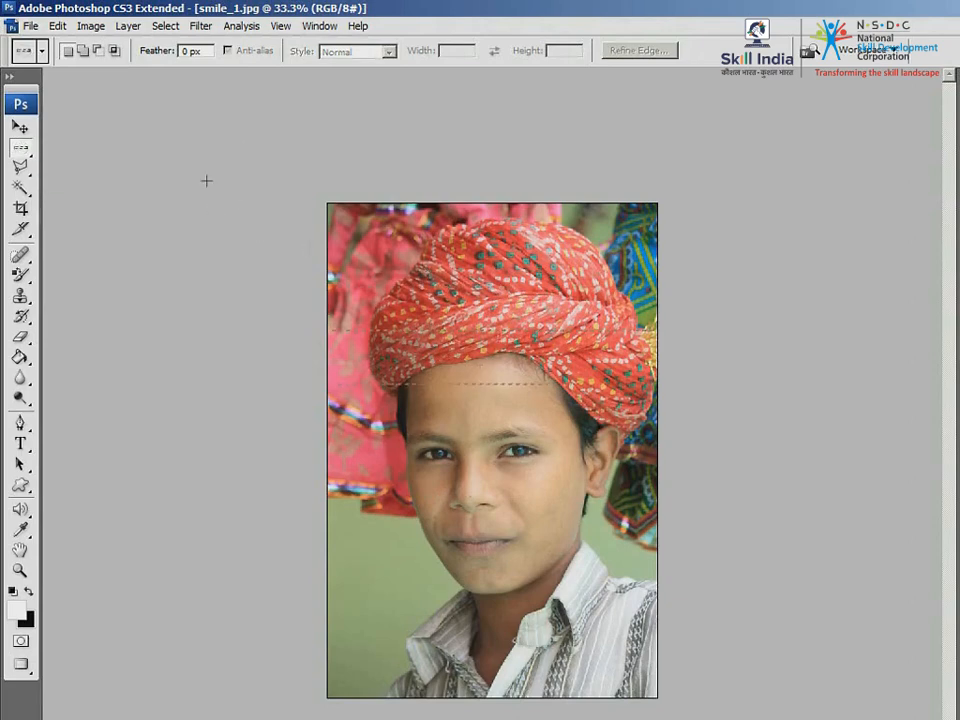
{"action": "left_click", "coordinate": [429, 487]}
{"action": "left_click_drag", "start_coordinate": [428, 551], "coordinate": [434, 562]}
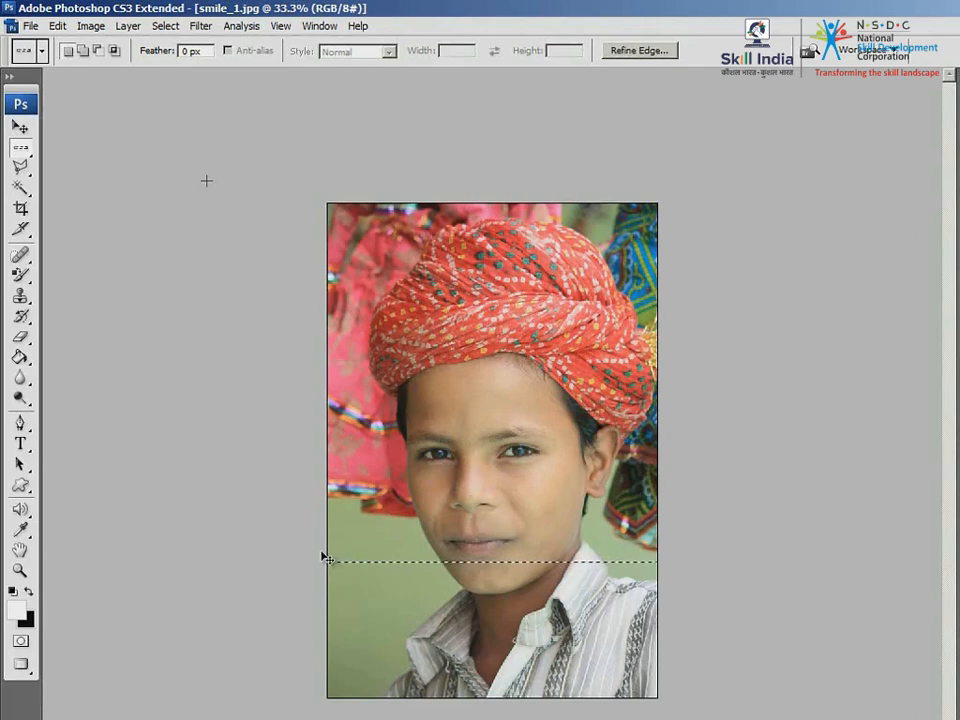
{"action": "key", "text": "ctrl+d"}
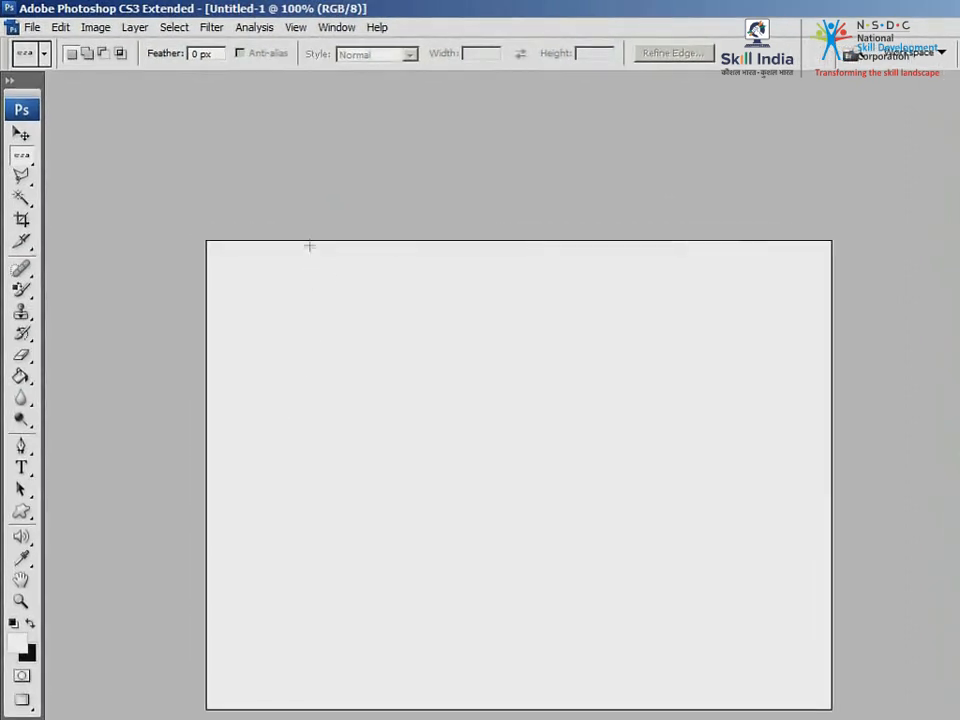
In the blank Untitled-1 document, stroke a single-row selection about two thirds down the canvas with a 1 px black centered line, and deselect.
{"action": "left_click_drag", "start_coordinate": [309, 334], "coordinate": [300, 567]}
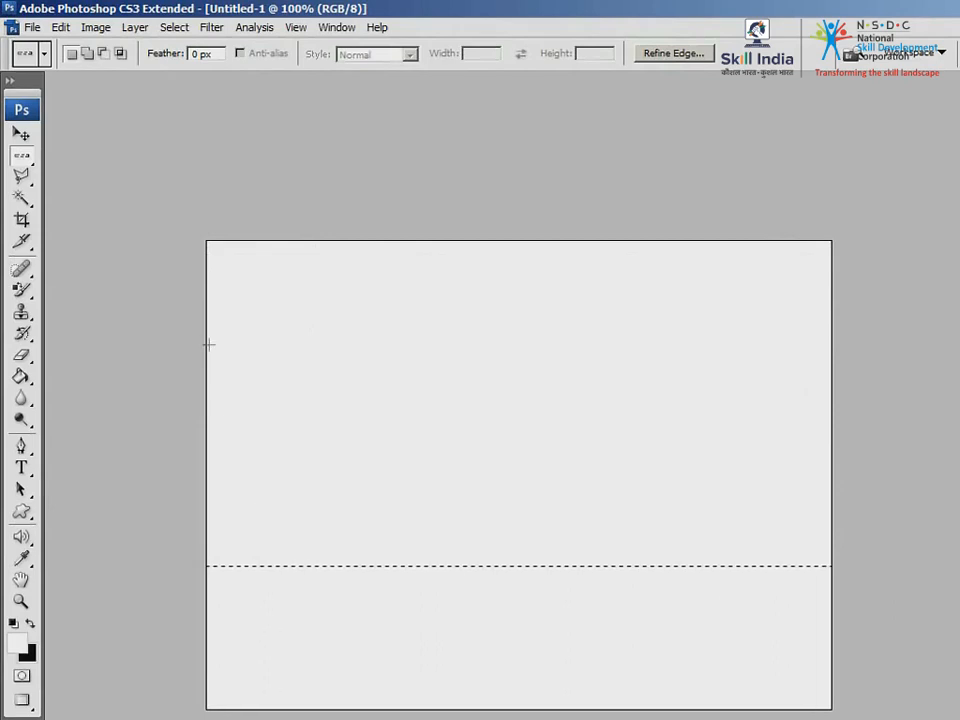
{"action": "left_click", "coordinate": [59, 27]}
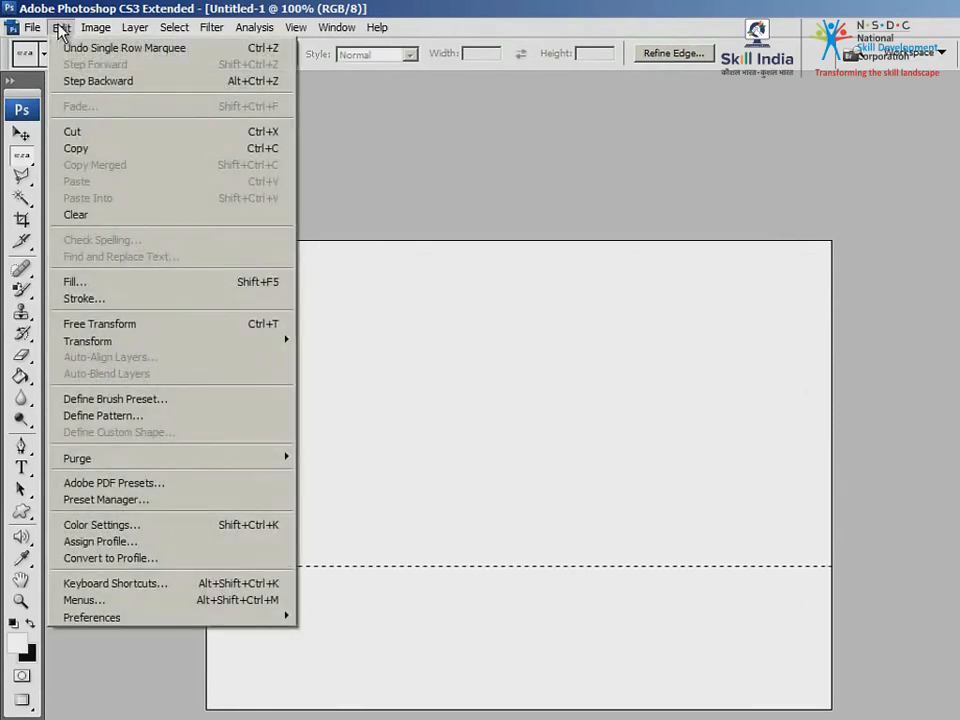
{"action": "left_click", "coordinate": [150, 300]}
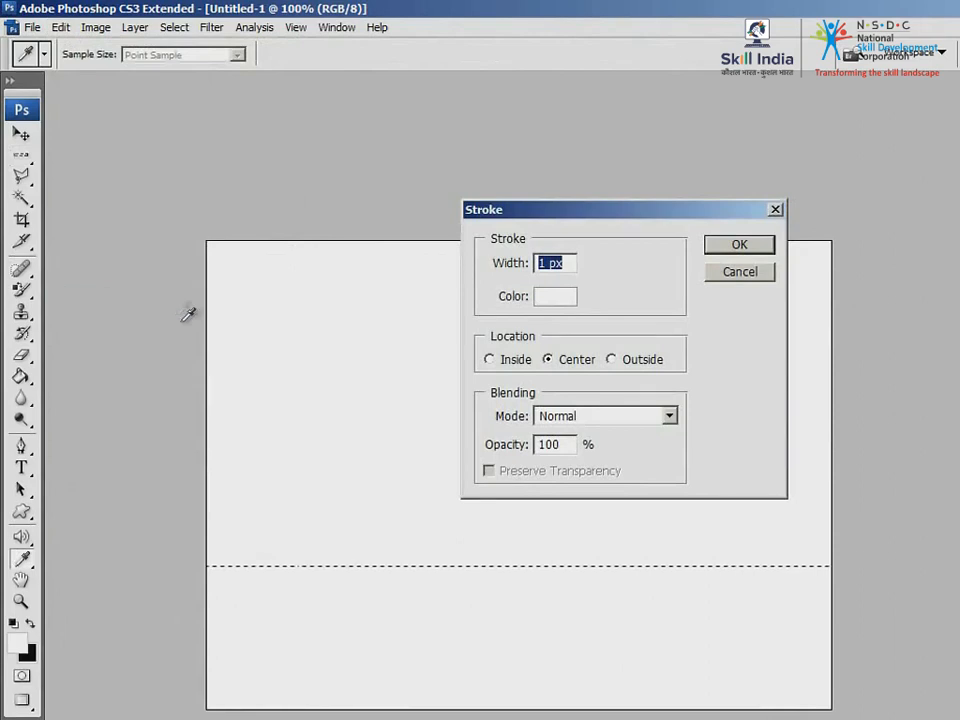
{"action": "left_click", "coordinate": [553, 298]}
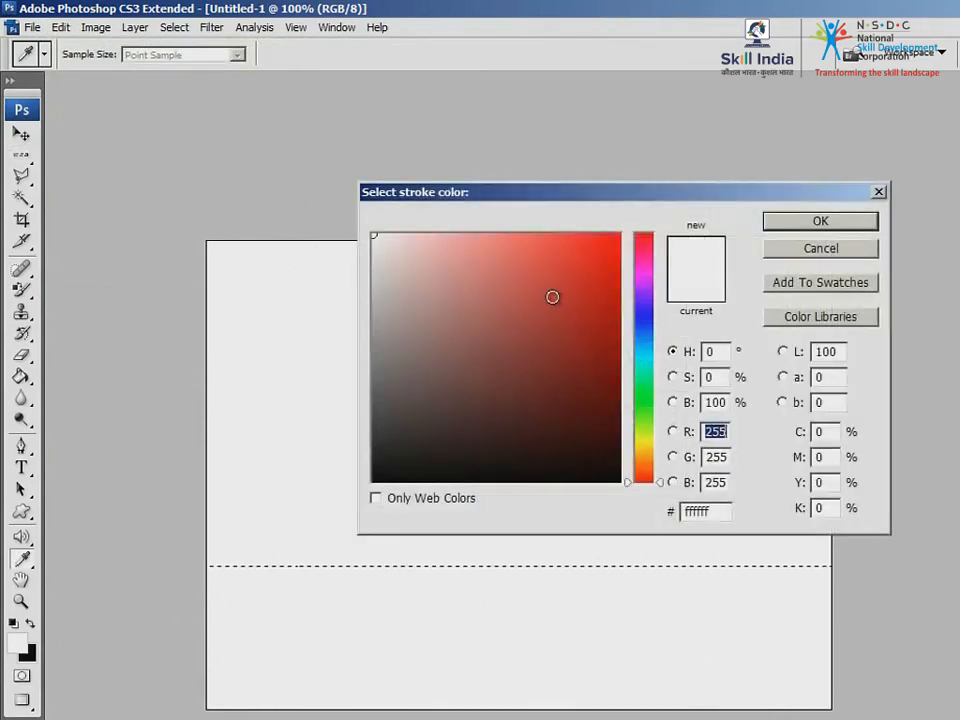
{"action": "left_click_drag", "start_coordinate": [394, 459], "coordinate": [370, 484]}
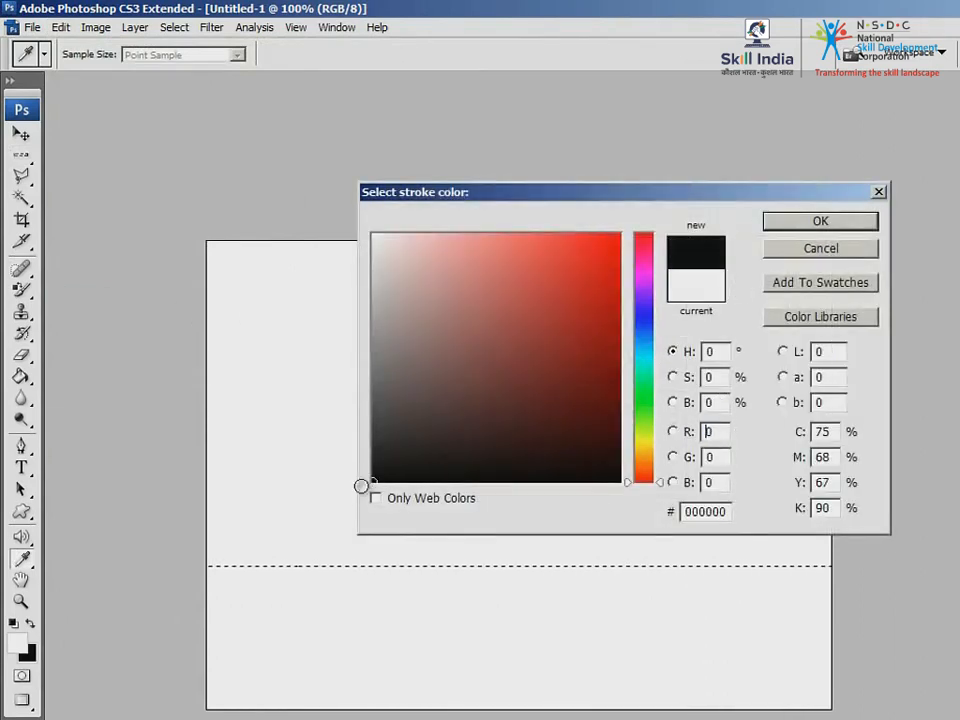
{"action": "left_click", "coordinate": [812, 222]}
{"action": "left_click", "coordinate": [737, 245]}
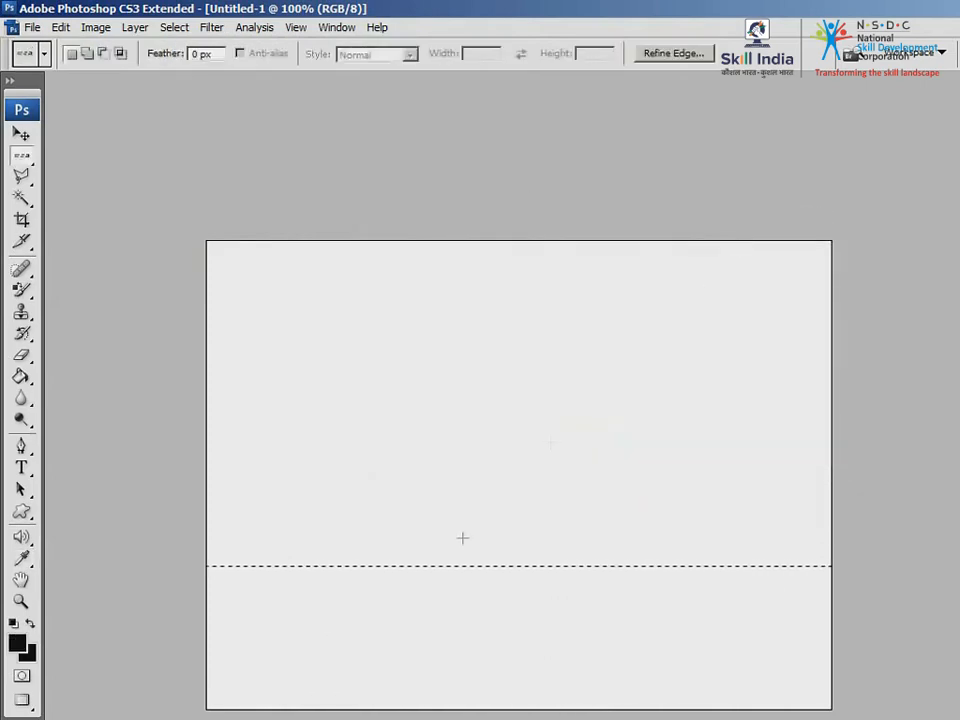
{"action": "key", "text": "ctrl+d"}
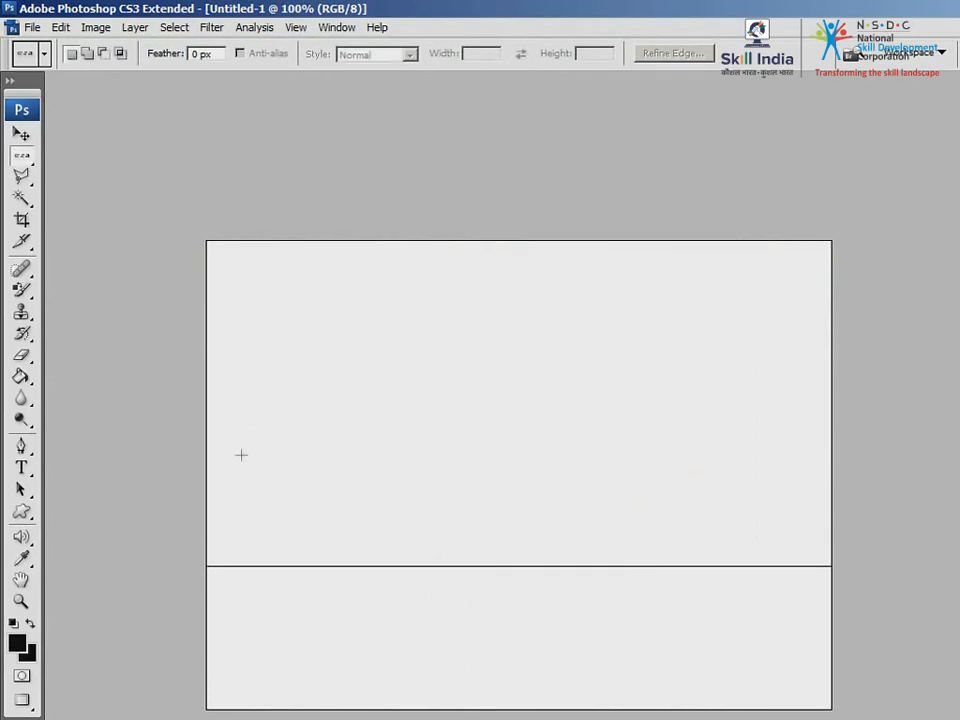
Stroke a single-column selection near the canvas's left edge with a 3 px black centered line, and deselect it.
{"action": "right_click", "coordinate": [30, 160]}
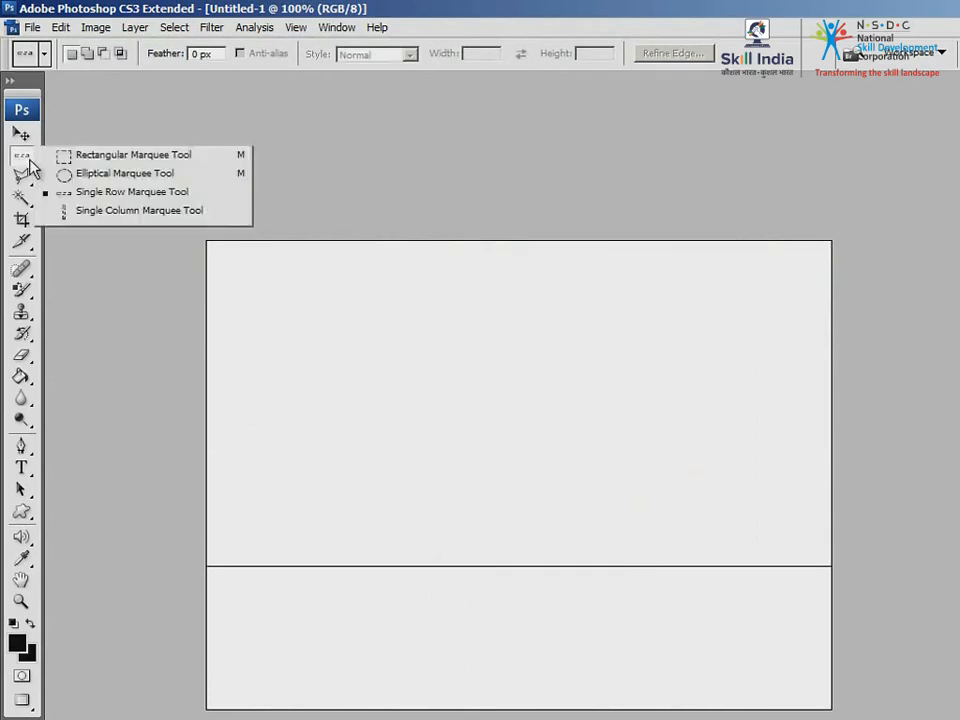
{"action": "left_click", "coordinate": [114, 210]}
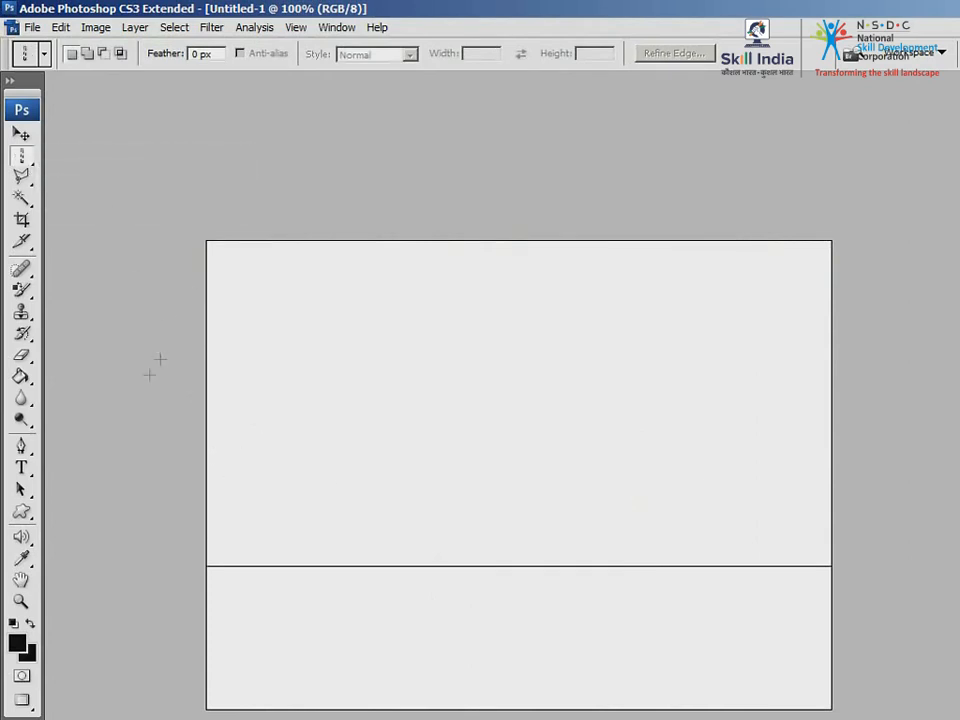
{"action": "left_click", "coordinate": [296, 471]}
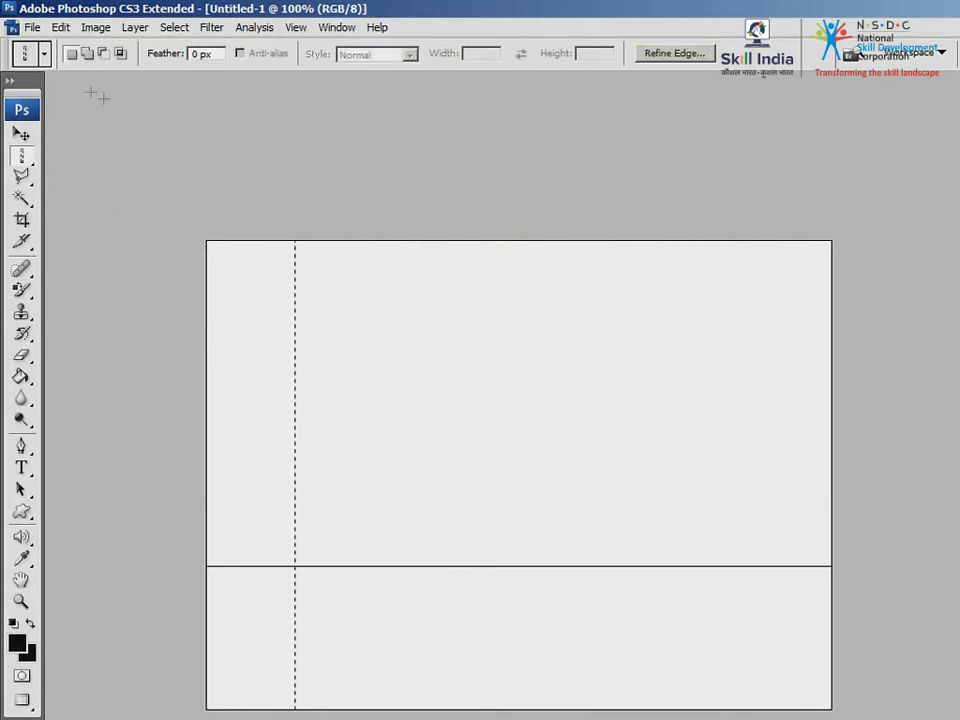
{"action": "left_click", "coordinate": [61, 28]}
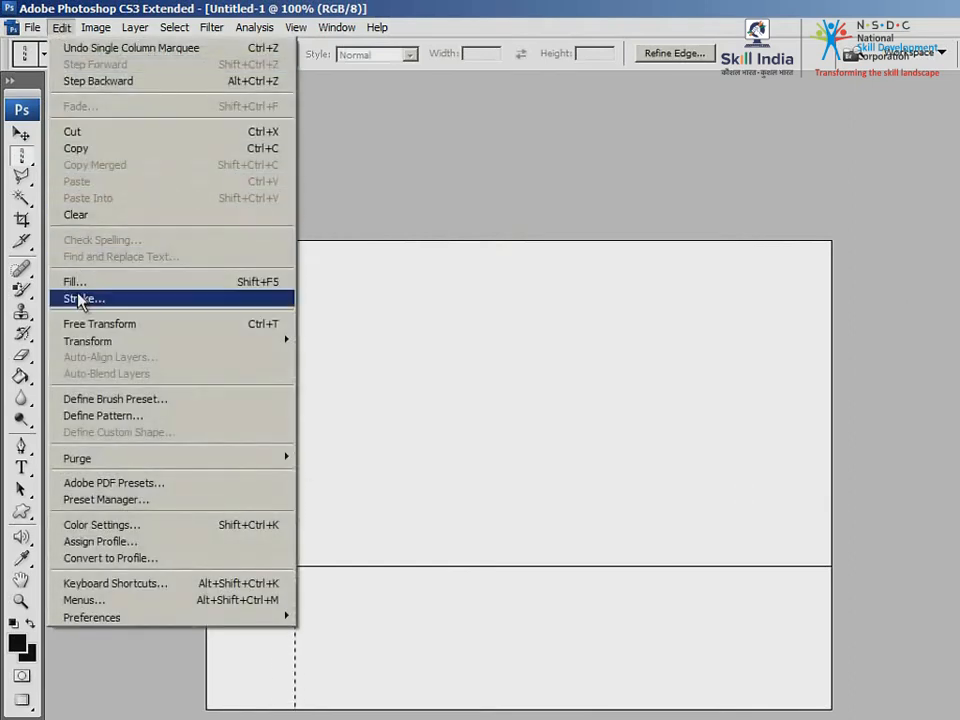
{"action": "left_click", "coordinate": [62, 236]}
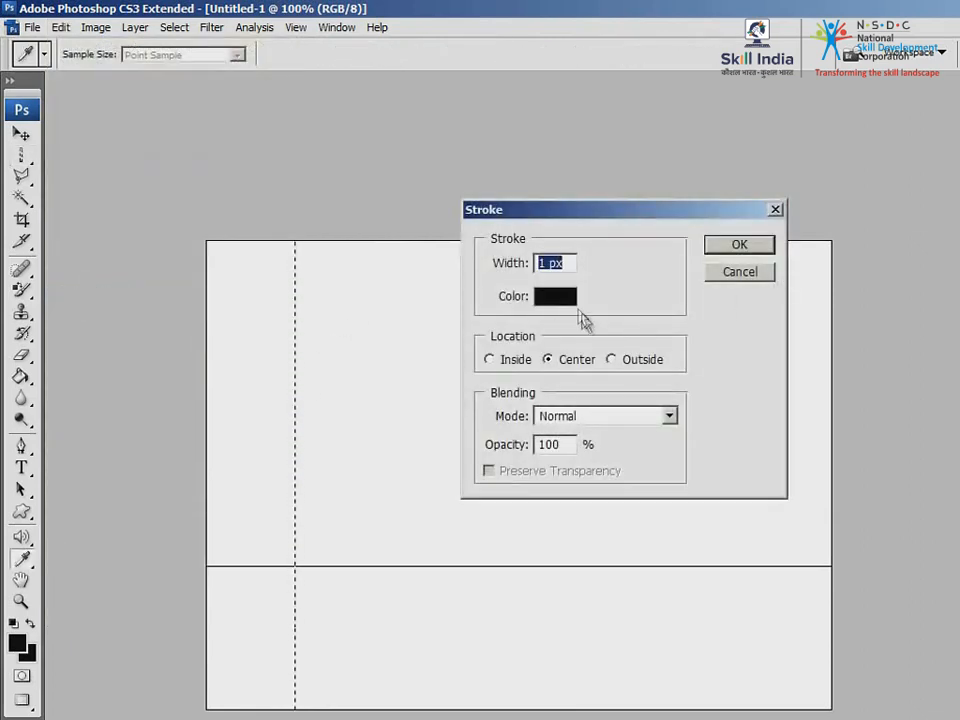
{"action": "double_click", "coordinate": [539, 263]}
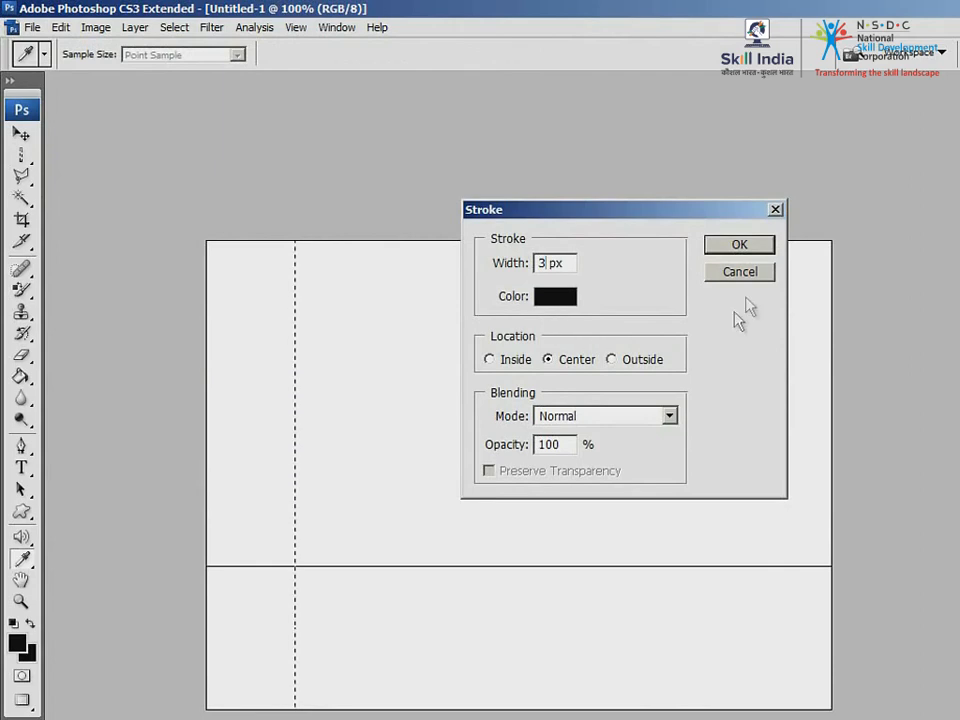
{"action": "left_click", "coordinate": [739, 246]}
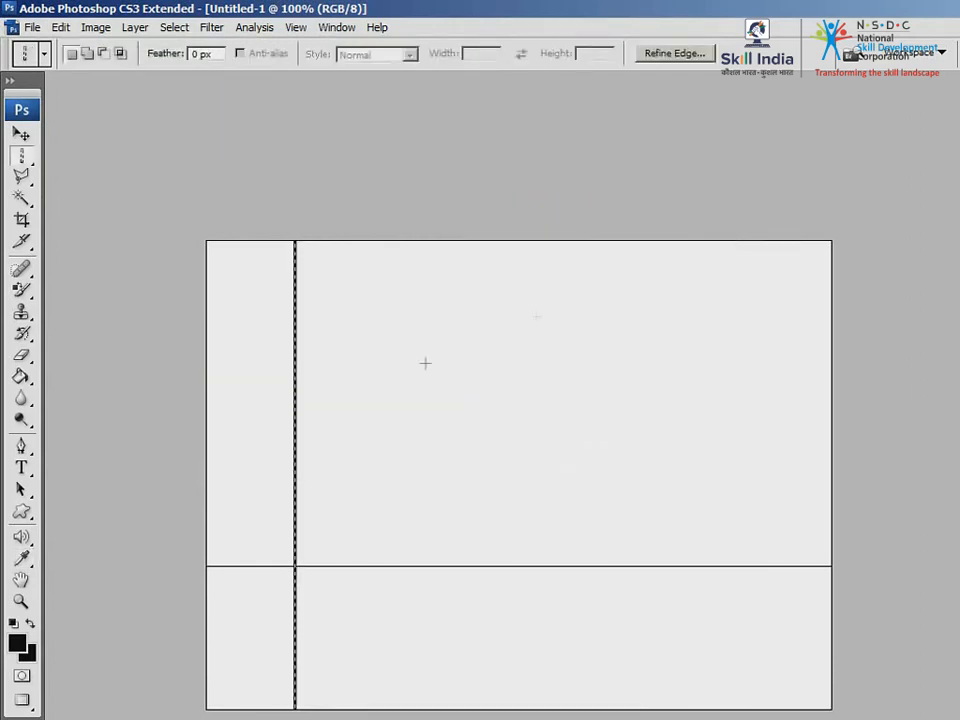
{"action": "key", "text": "ctrl+d"}
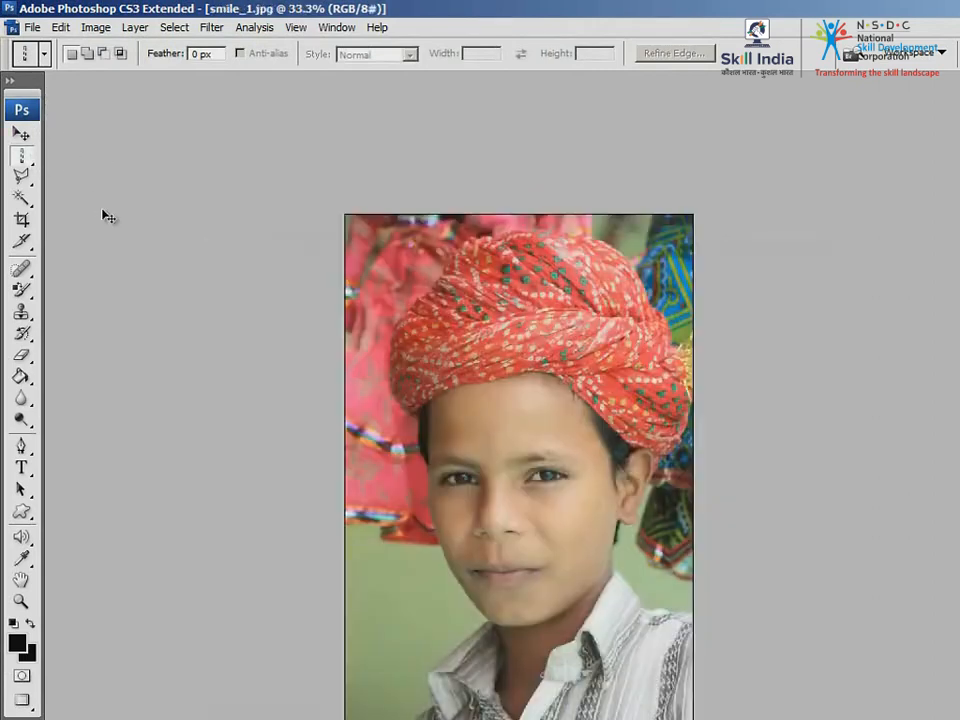
In the smile_1 photo, trace a freehand selection around the boy's face with the Lasso Tool.
{"action": "left_click", "coordinate": [30, 178]}
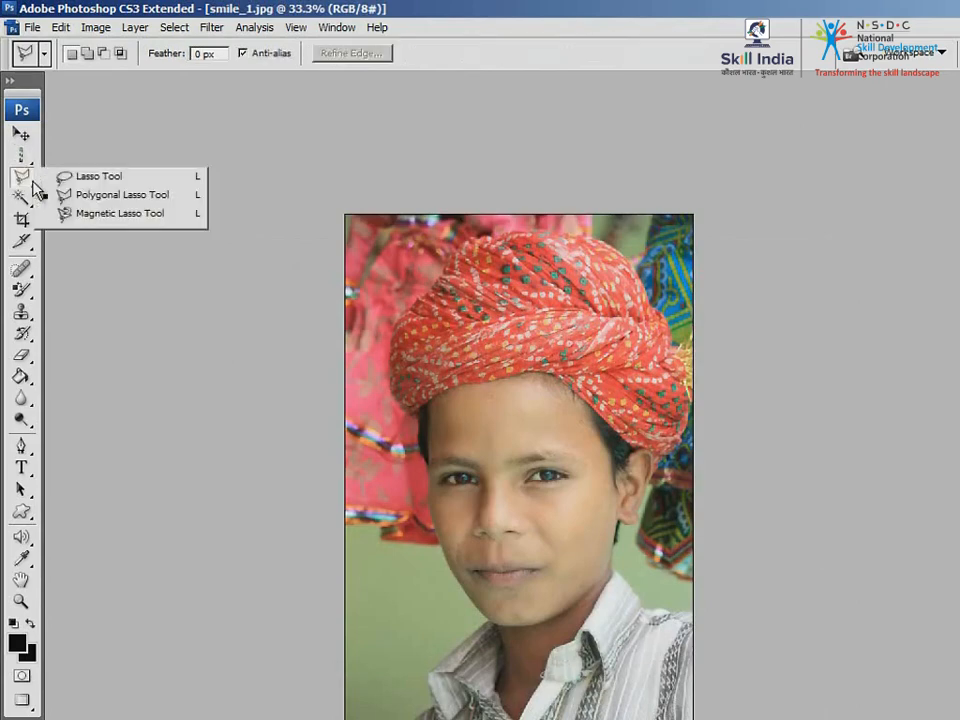
{"action": "left_click", "coordinate": [150, 180]}
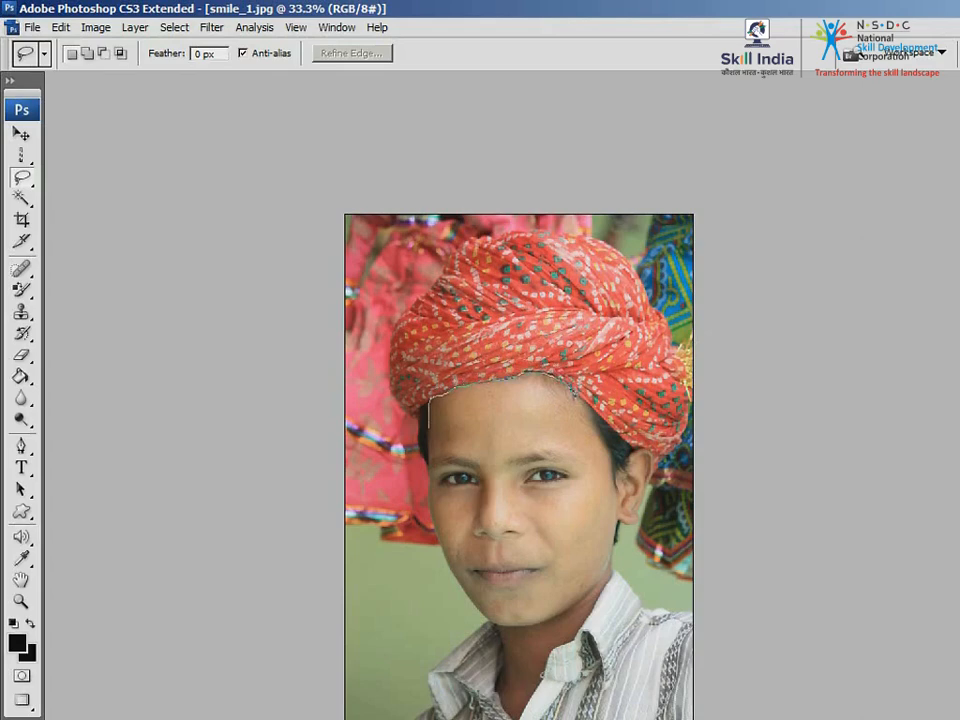
{"action": "mouse_move", "coordinate": [600, 430]}
{"action": "left_mouse_down"}
{"action": "mouse_move", "coordinate": [612, 572]}
{"action": "mouse_move", "coordinate": [574, 606]}
{"action": "mouse_move", "coordinate": [509, 616]}
{"action": "mouse_move", "coordinate": [487, 614]}
{"action": "mouse_move", "coordinate": [453, 554]}
{"action": "mouse_move", "coordinate": [432, 492]}
{"action": "mouse_move", "coordinate": [431, 422]}
{"action": "left_mouse_up"}
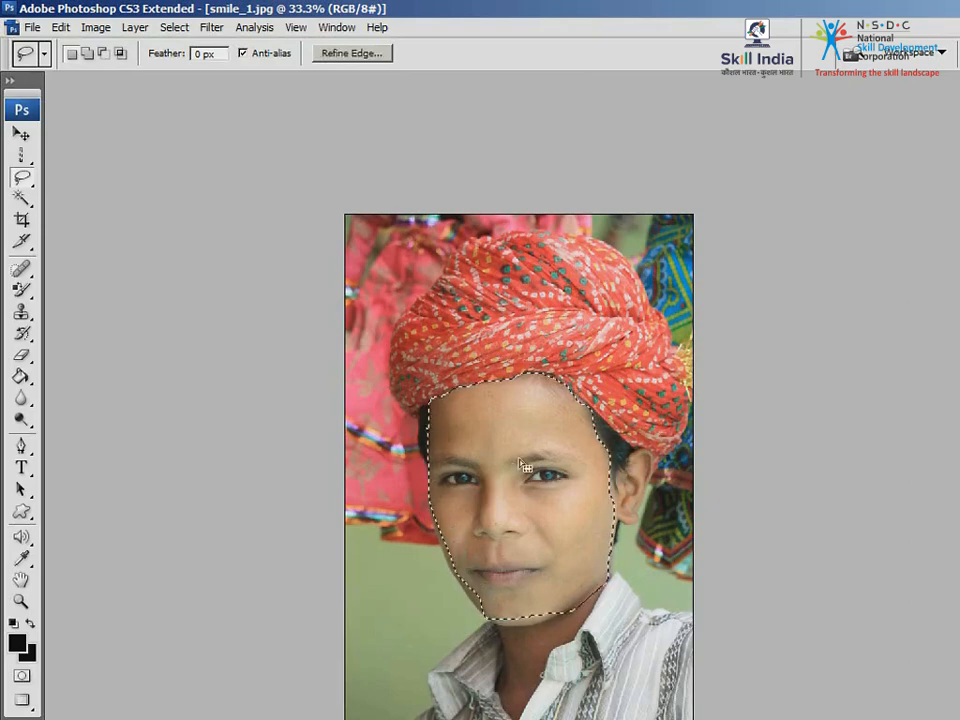
Move the selected face slightly down and to the left with the Move tool, undo the move and deselect.
{"action": "left_click", "coordinate": [23, 134]}
{"action": "left_click_drag", "start_coordinate": [466, 415], "coordinate": [451, 433]}
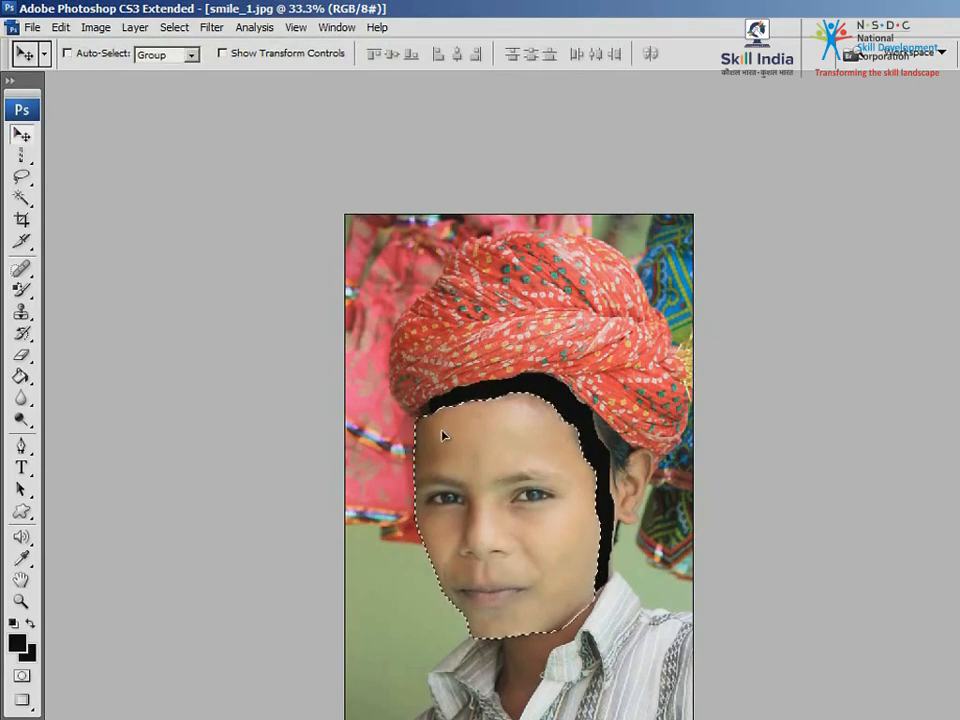
{"action": "key", "text": "ctrl+z"}
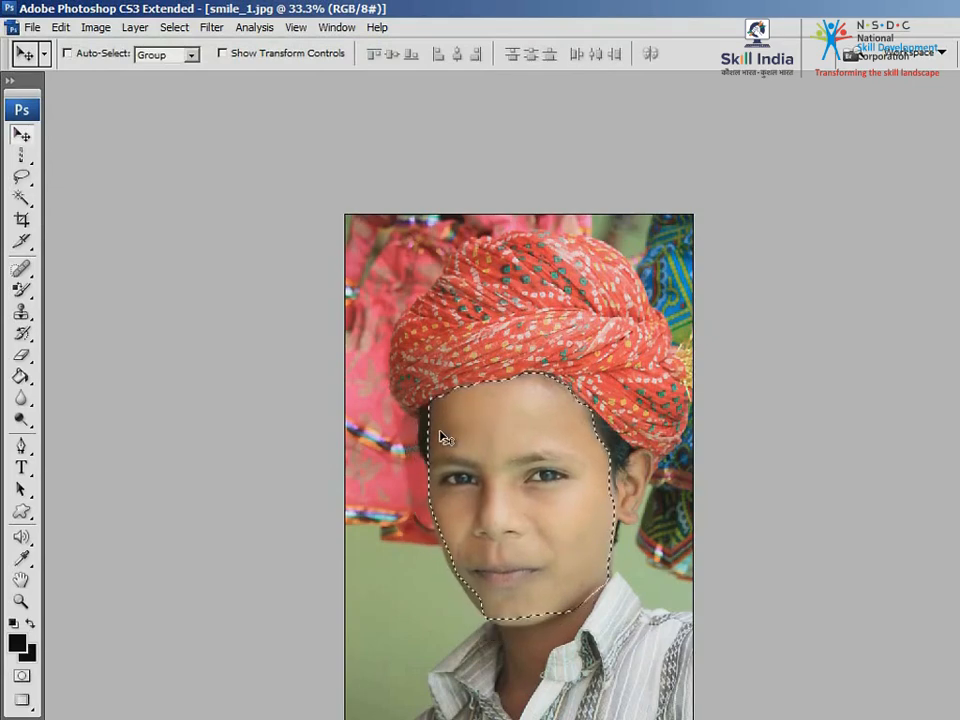
{"action": "key", "text": "ctrl+d"}
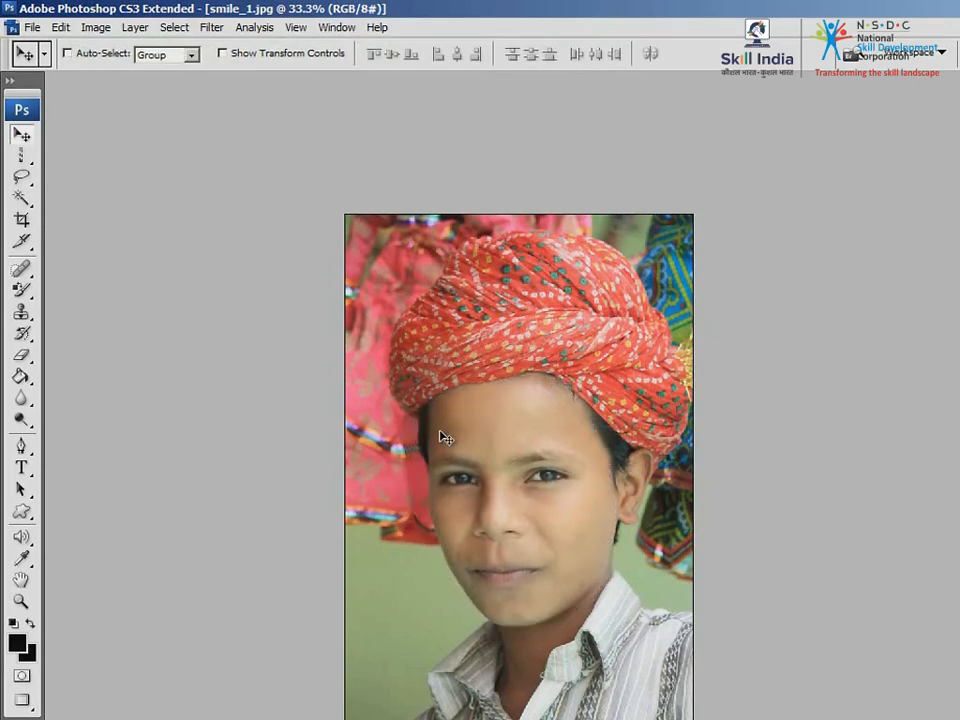
Outline the boy's face point by point with the Polygonal Lasso Tool, close the selection and deselect it.
{"action": "left_click", "coordinate": [31, 182]}
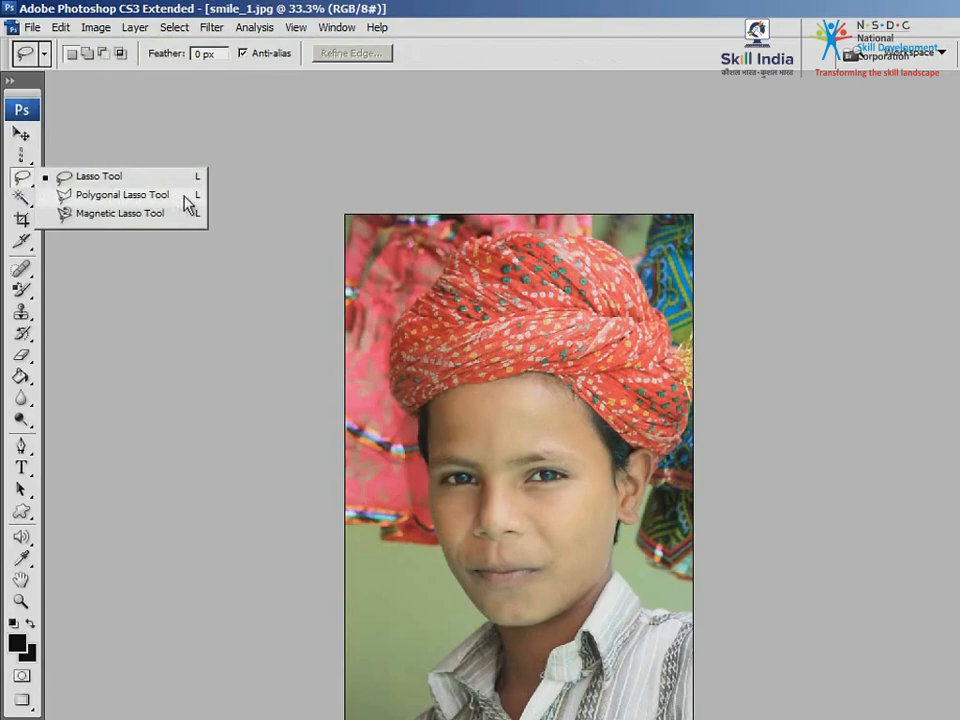
{"action": "left_click", "coordinate": [130, 195]}
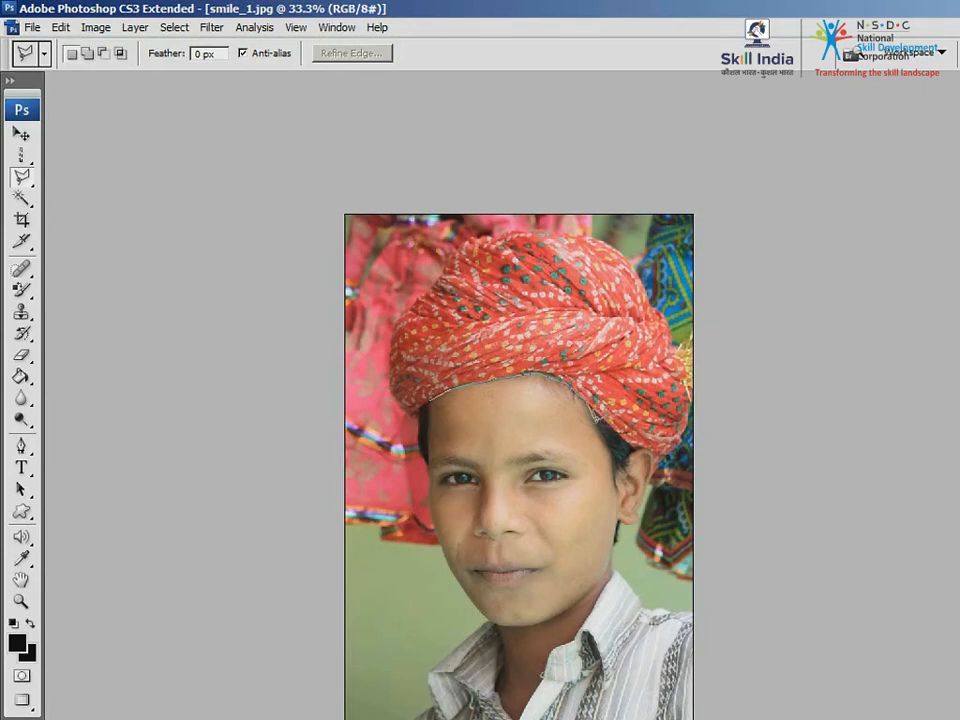
{"action": "left_click", "coordinate": [598, 422]}
{"action": "left_click", "coordinate": [604, 441]}
{"action": "left_click", "coordinate": [609, 461]}
{"action": "left_click", "coordinate": [537, 621]}
{"action": "left_click", "coordinate": [488, 617]}
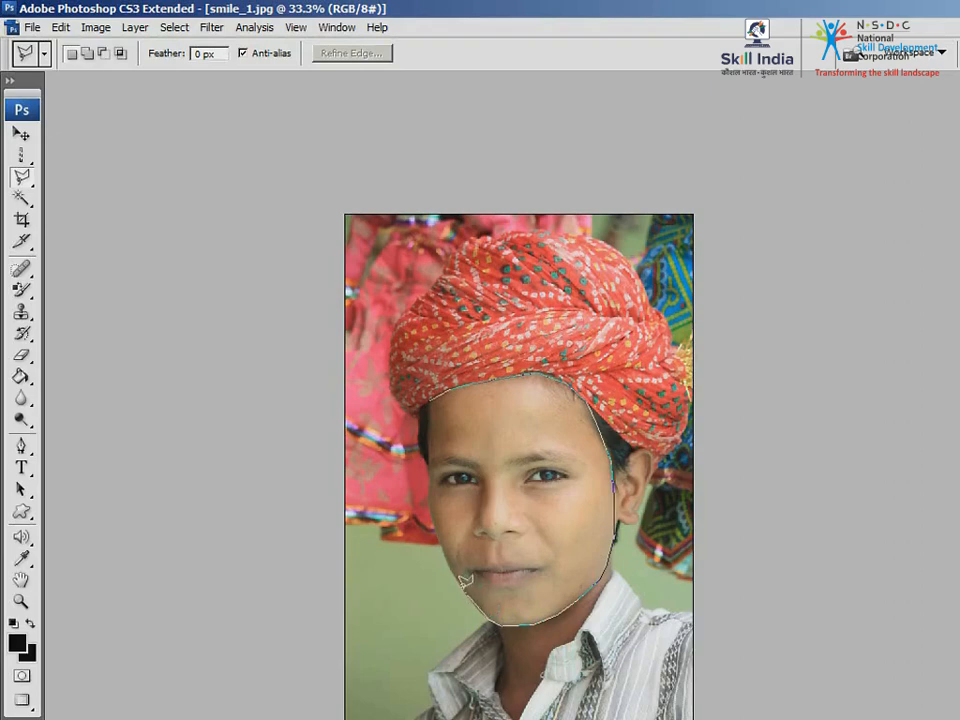
{"action": "left_click", "coordinate": [462, 589]}
{"action": "left_click", "coordinate": [446, 557]}
{"action": "left_click", "coordinate": [432, 516]}
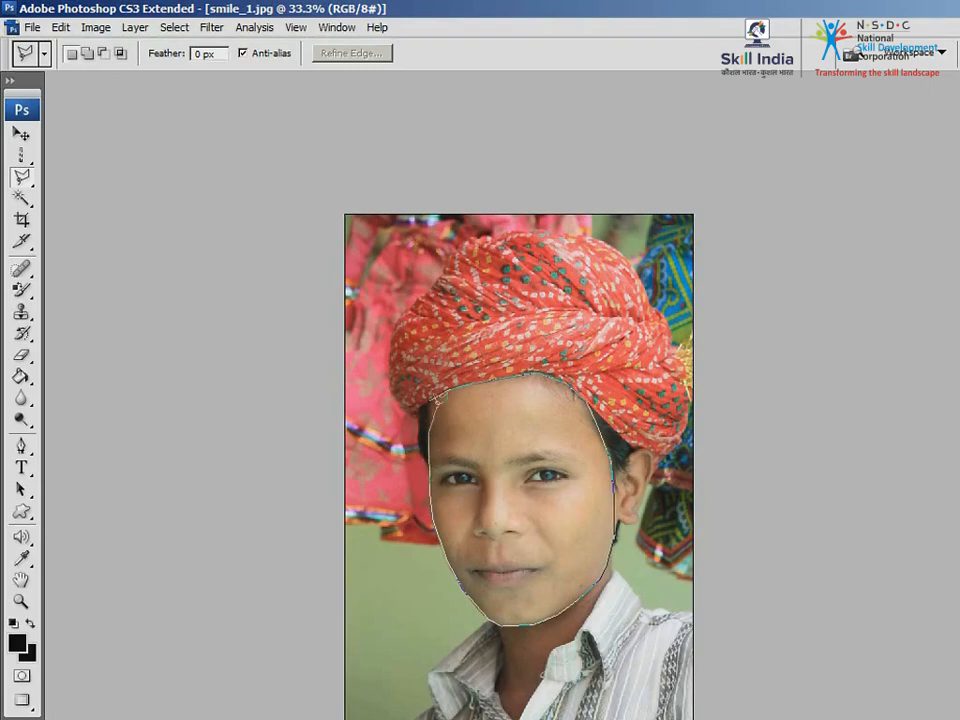
{"action": "left_click", "coordinate": [436, 396]}
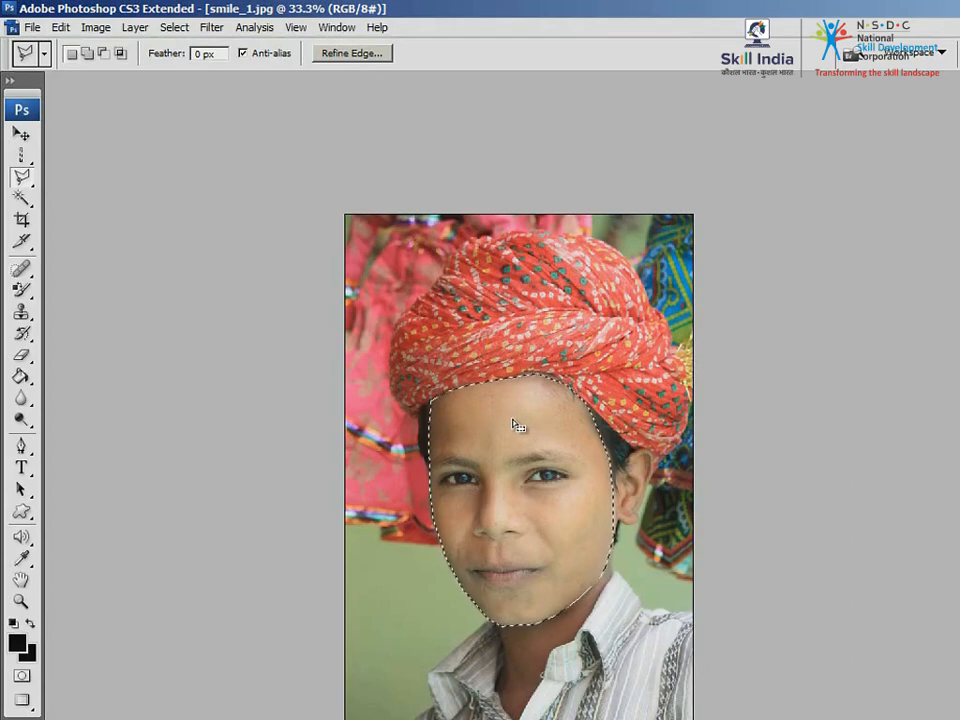
{"action": "key", "text": "ctrl+d"}
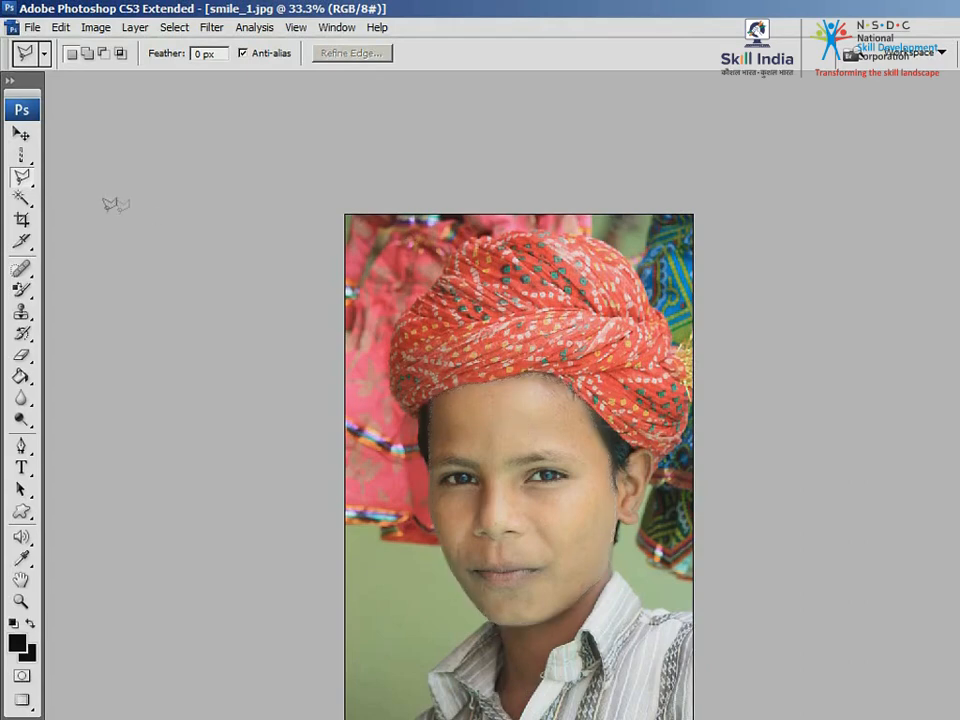
Trace the dark hair strip at the left edge of the boy's face with the Magnetic Lasso Tool, close the selection and deselect it.
{"action": "left_click", "coordinate": [33, 186]}
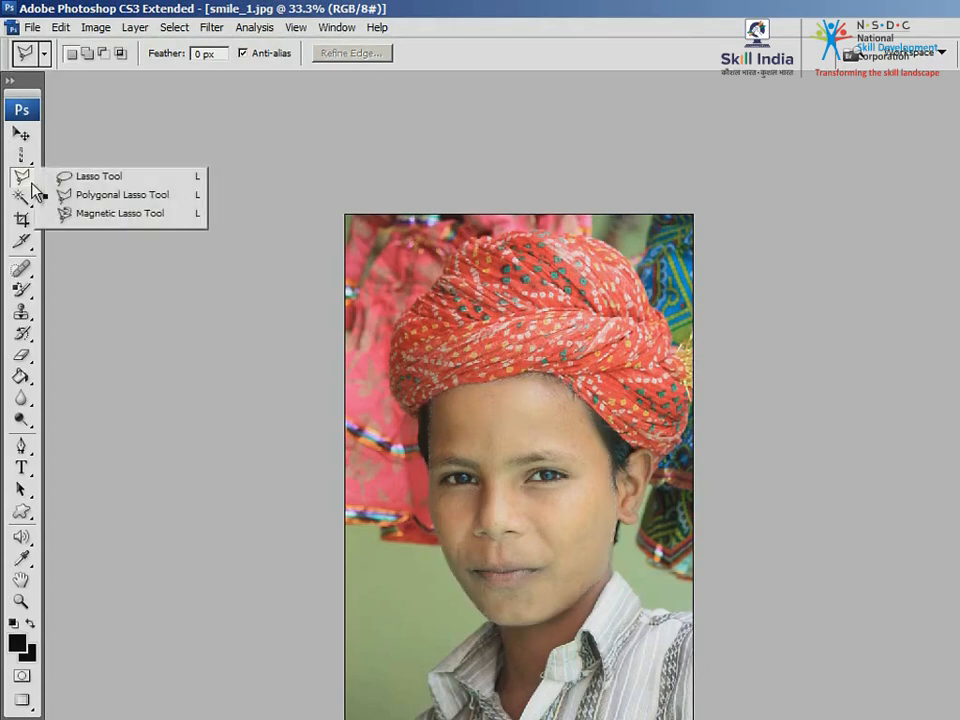
{"action": "left_click", "coordinate": [120, 213]}
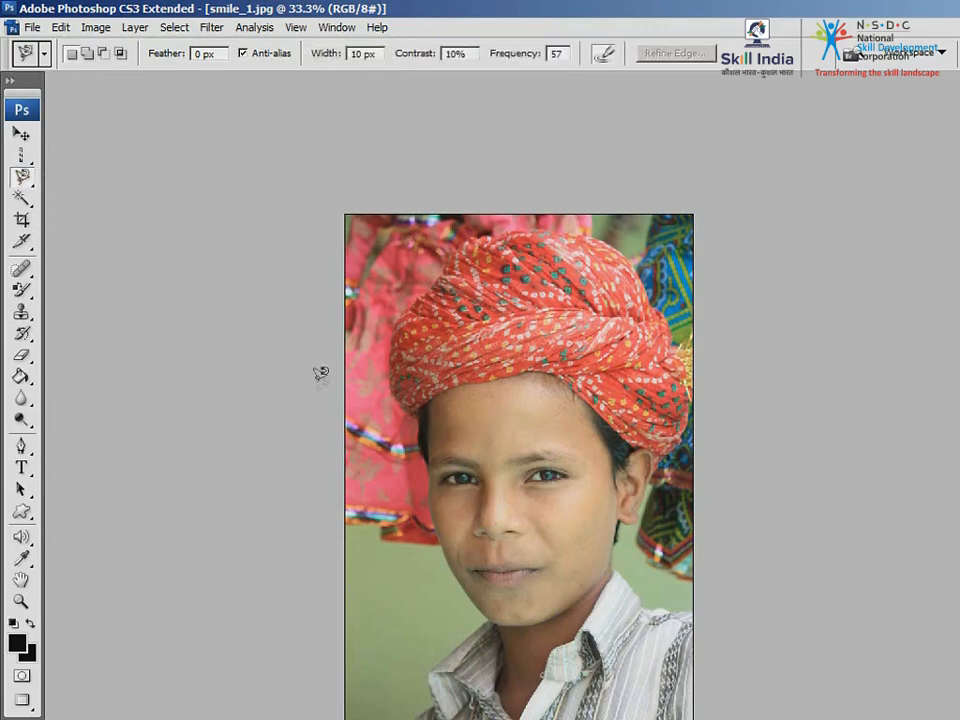
{"action": "left_click", "coordinate": [429, 397]}
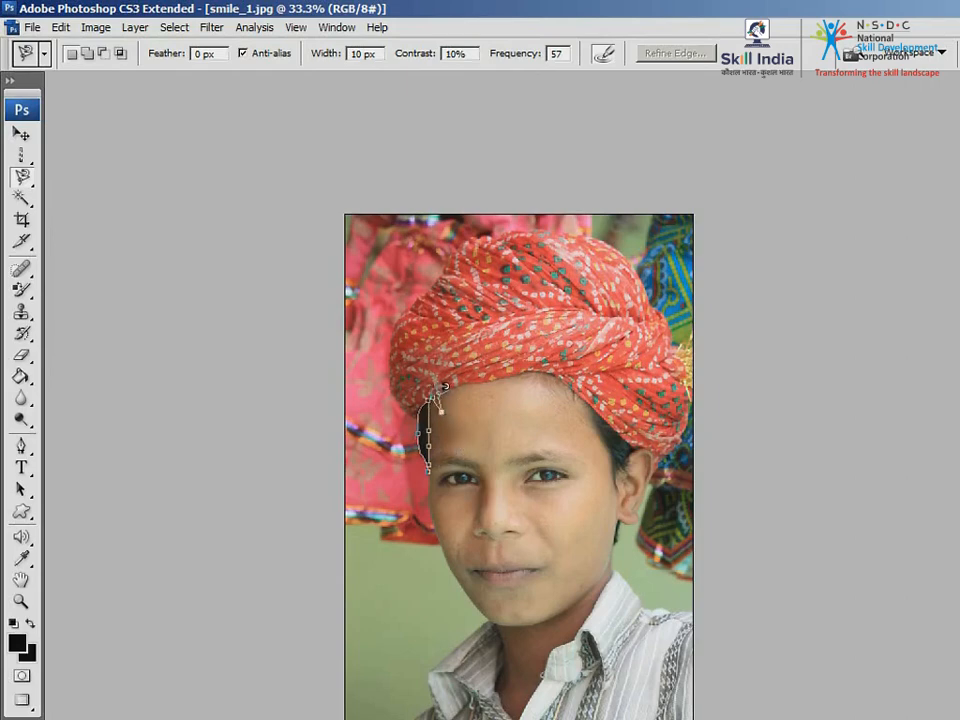
{"action": "left_click", "coordinate": [430, 396]}
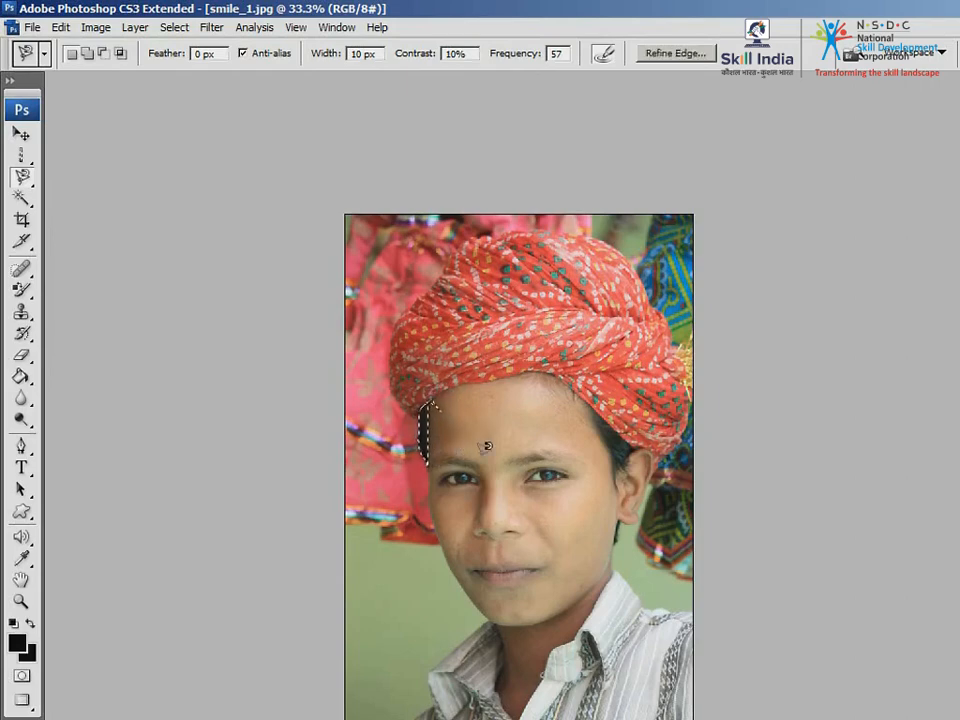
{"action": "key", "text": "ctrl+d"}
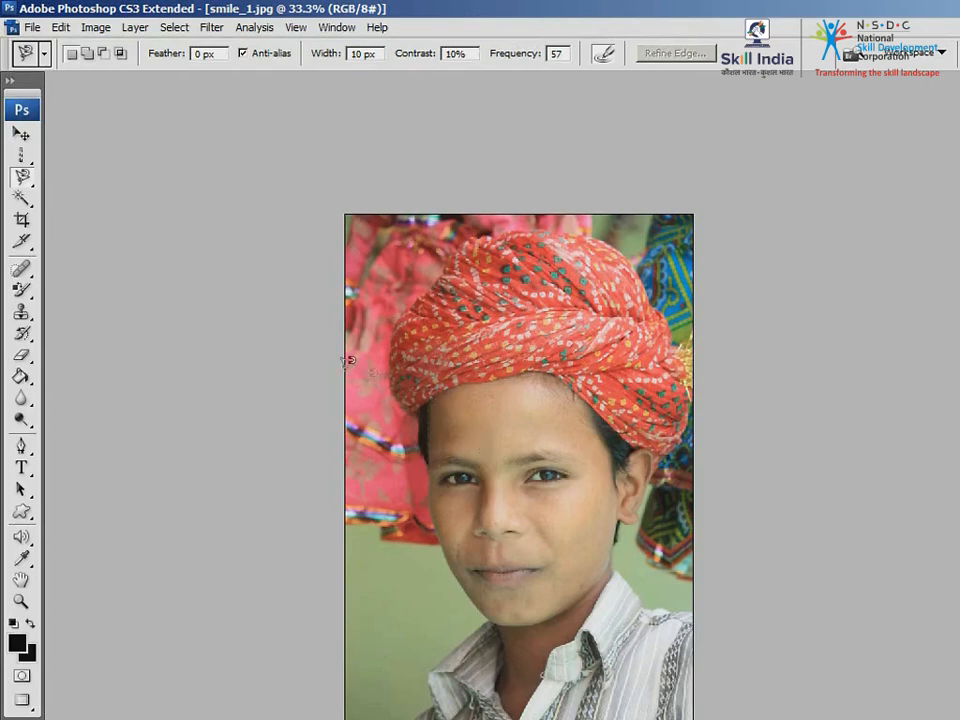
Select similar skin tones in two spots on the boy's forehead with the Magic Wand Tool at tolerance 32, and deselect.
{"action": "left_click", "coordinate": [29, 204]}
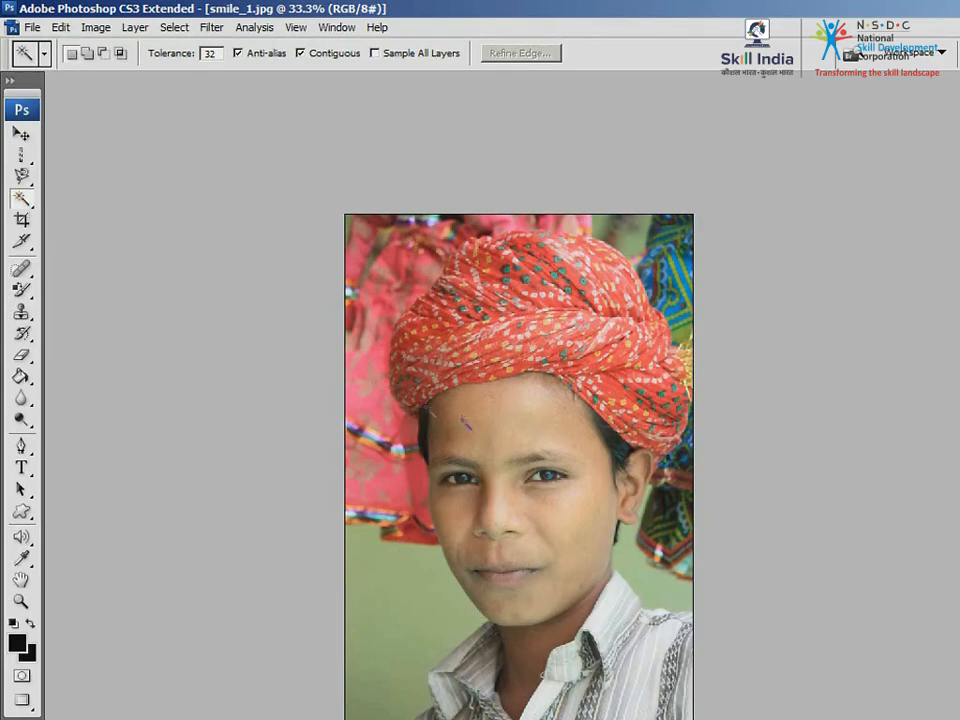
{"action": "left_click", "coordinate": [529, 402]}
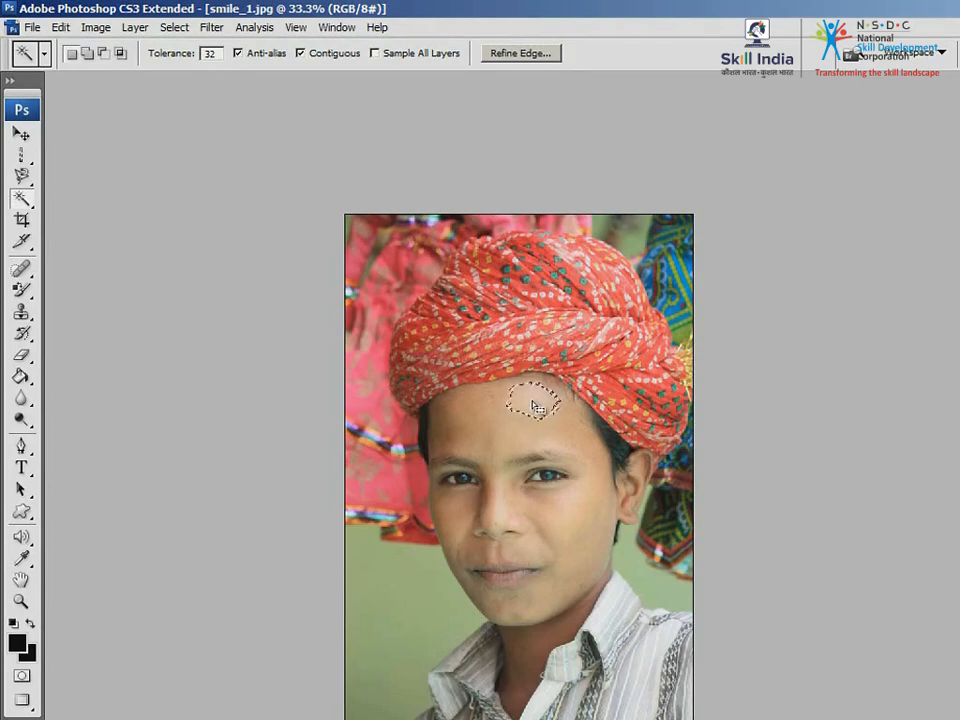
{"action": "left_click", "coordinate": [489, 437]}
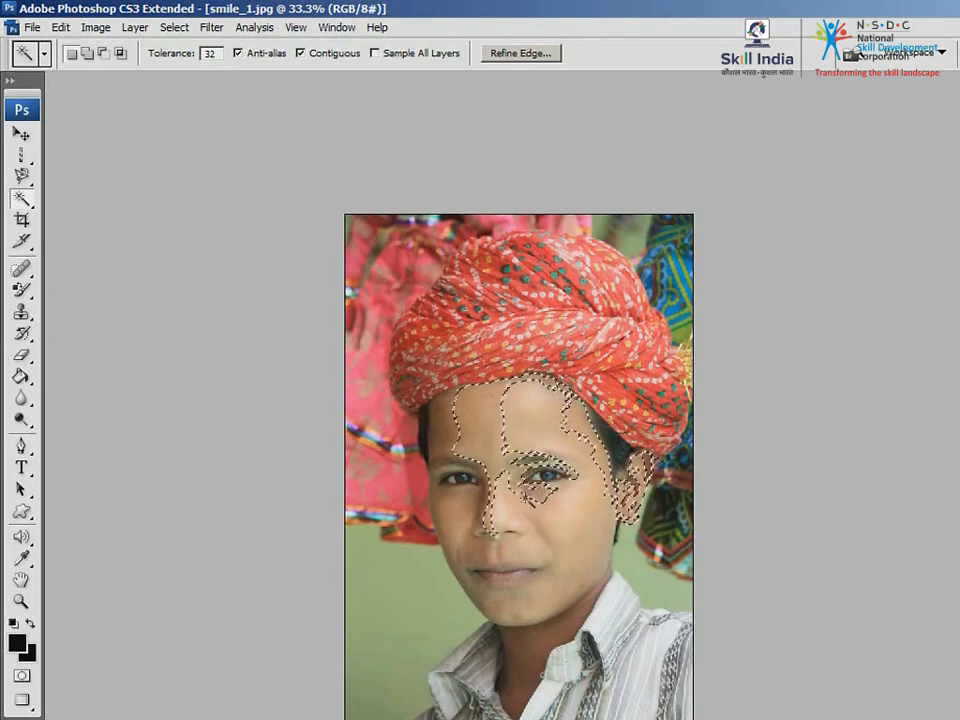
{"action": "key", "text": "ctrl+d"}
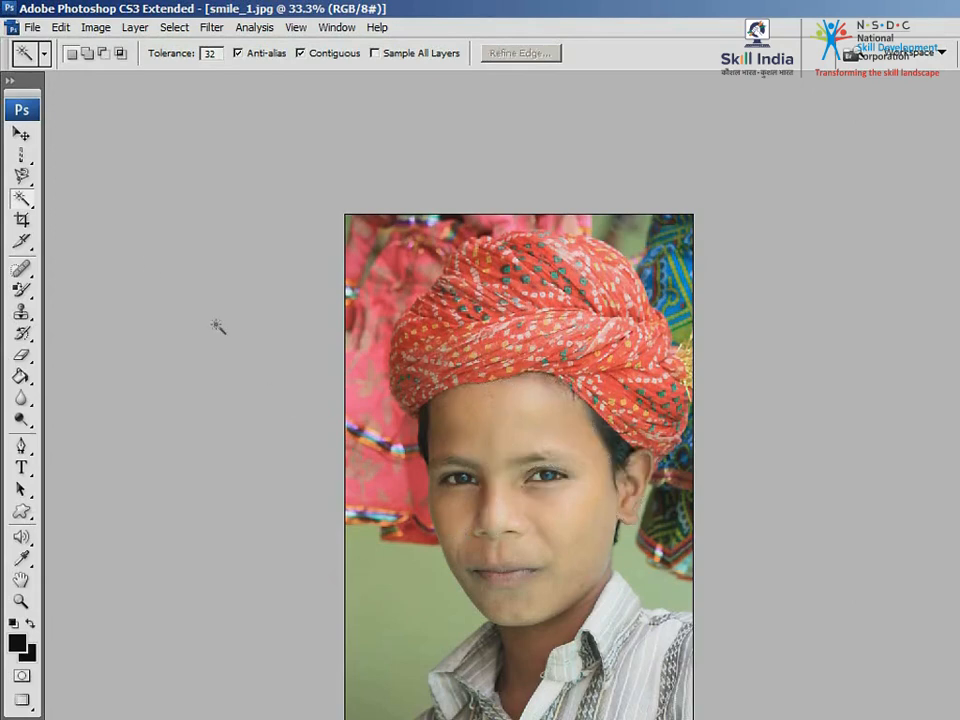
Select a small spot on the boy's forehead with the Quick Selection Tool using a 30 px brush, and deselect it.
{"action": "left_click", "coordinate": [35, 213]}
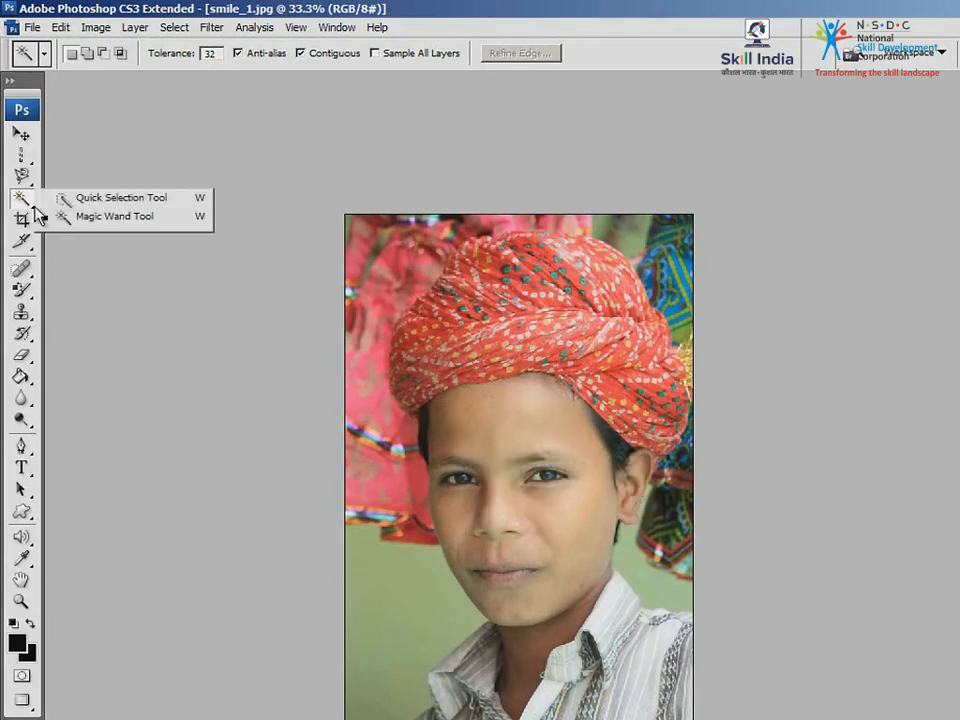
{"action": "left_click", "coordinate": [181, 199]}
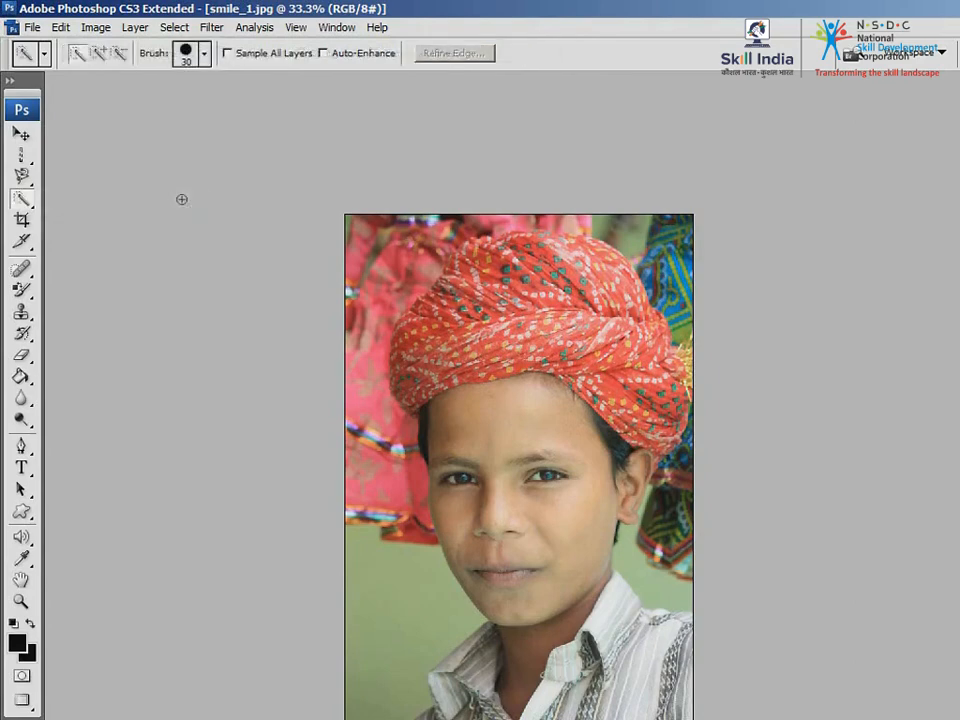
{"action": "left_click", "coordinate": [495, 429]}
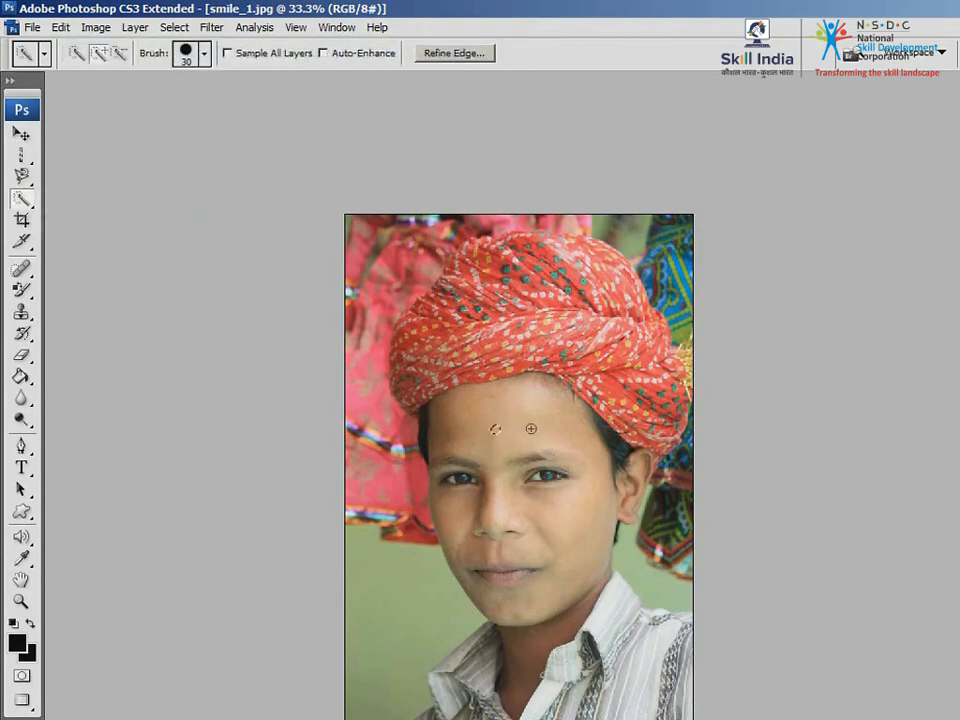
{"action": "key", "text": "ctrl+d"}
Enlarge the Quick Selection brush to 90 px and select the boy's face, extending the selection over the neck and part of the collar.
{"action": "left_click", "coordinate": [205, 58]}
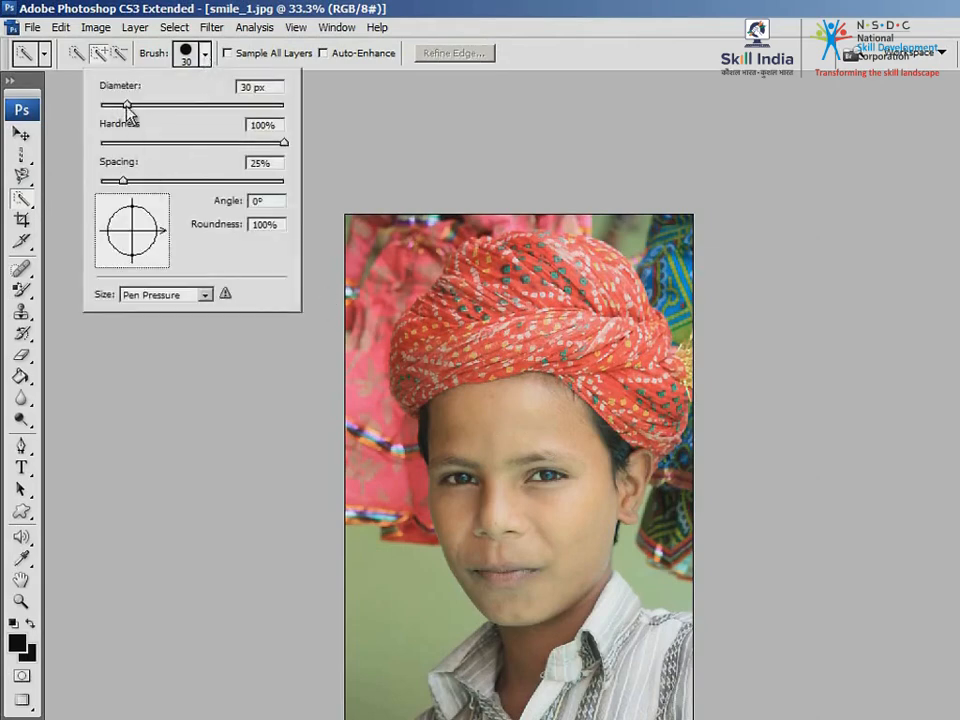
{"action": "left_click_drag", "start_coordinate": [126, 104], "coordinate": [182, 104]}
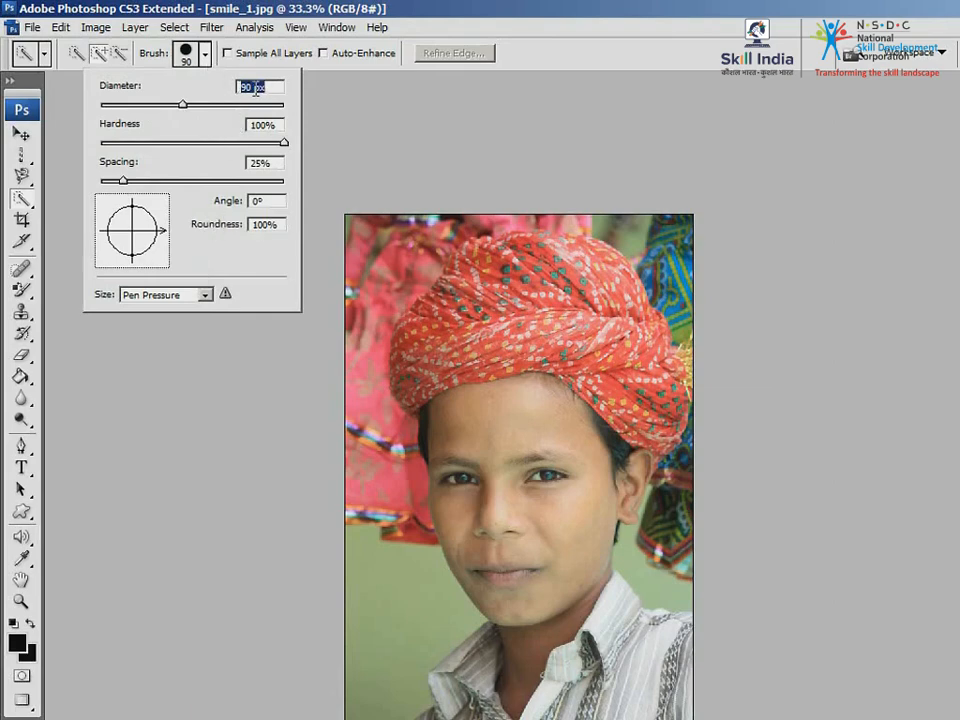
{"action": "left_click", "coordinate": [180, 55]}
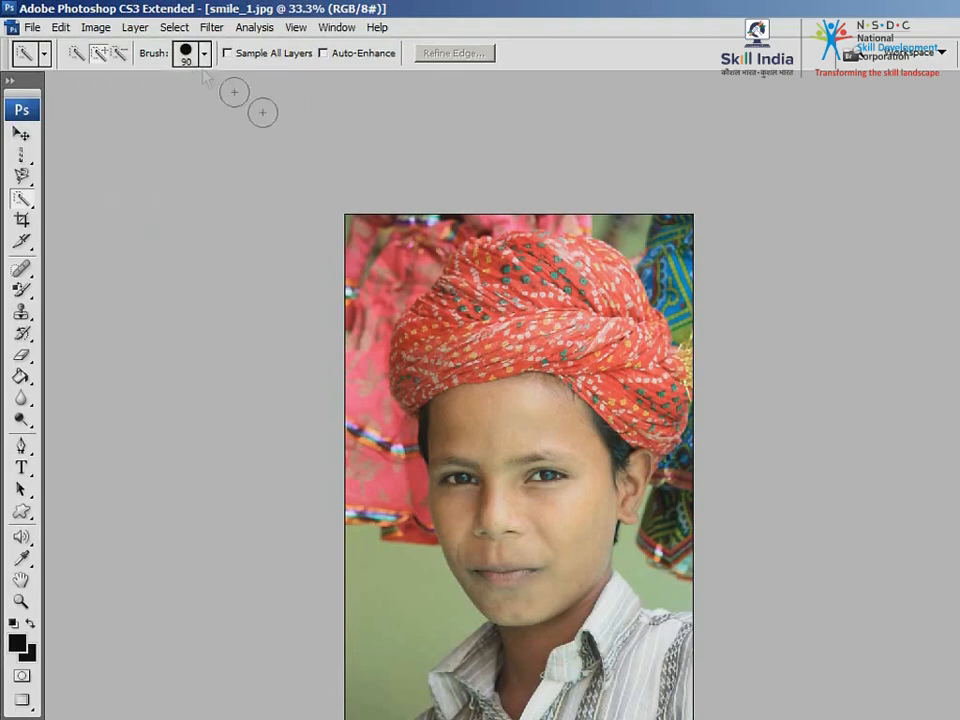
{"action": "left_click", "coordinate": [495, 429]}
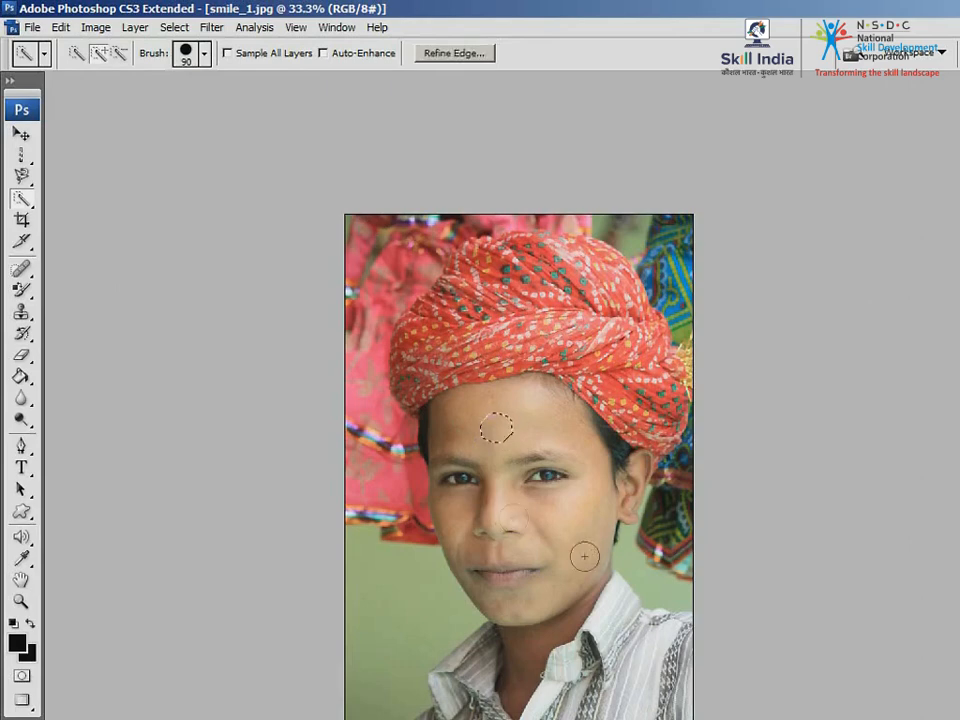
{"action": "mouse_move", "coordinate": [572, 516]}
{"action": "left_mouse_down"}
{"action": "mouse_move", "coordinate": [582, 568]}
{"action": "mouse_move", "coordinate": [539, 601]}
{"action": "left_mouse_up"}
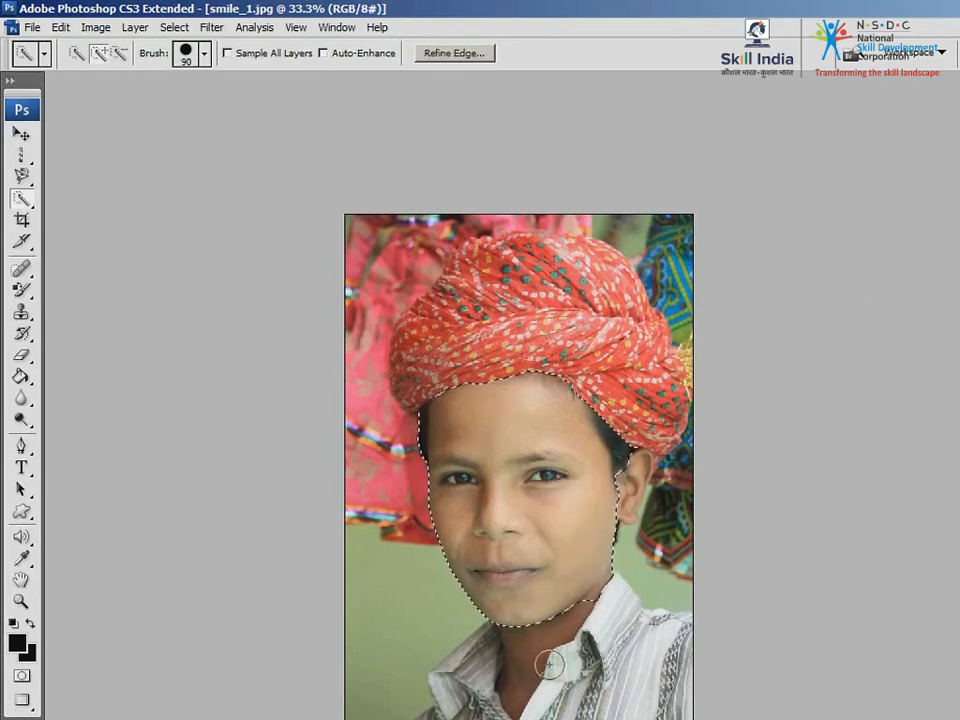
{"action": "left_click_drag", "start_coordinate": [531, 643], "coordinate": [561, 675]}
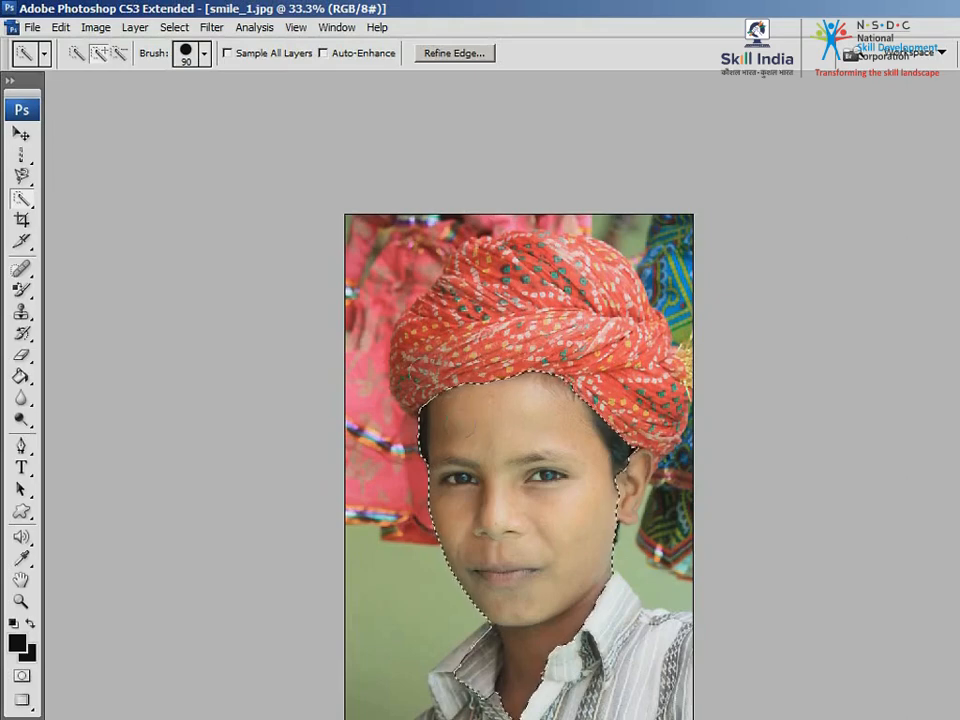
Subtract the neck and collar areas from the quick selection so mainly the face is selected, and deselect it.
{"action": "left_click", "coordinate": [124, 57]}
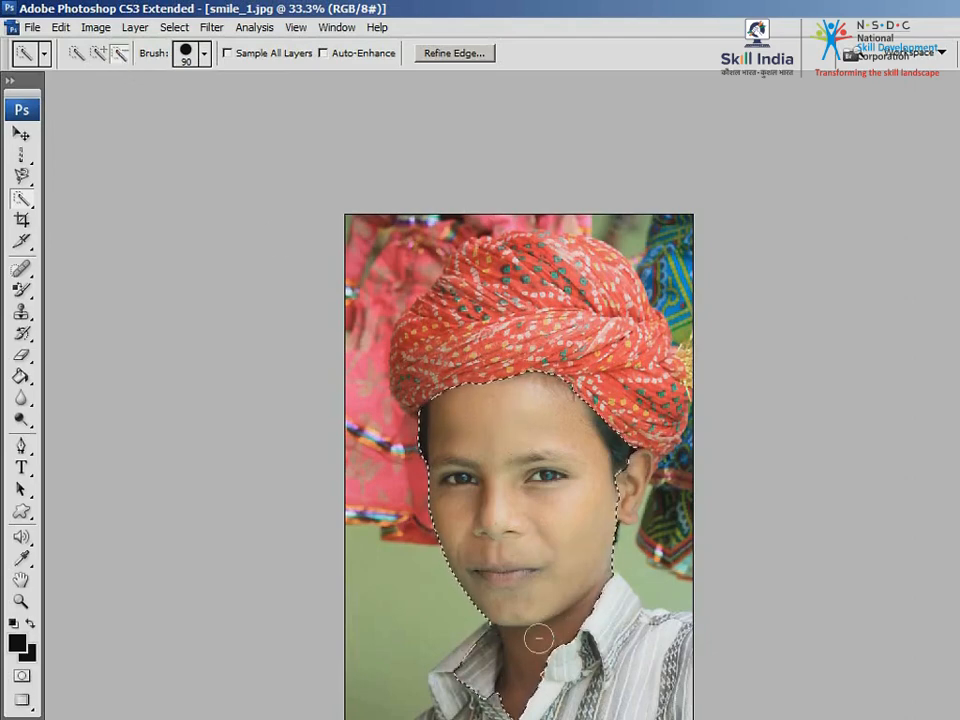
{"action": "left_click", "coordinate": [516, 677]}
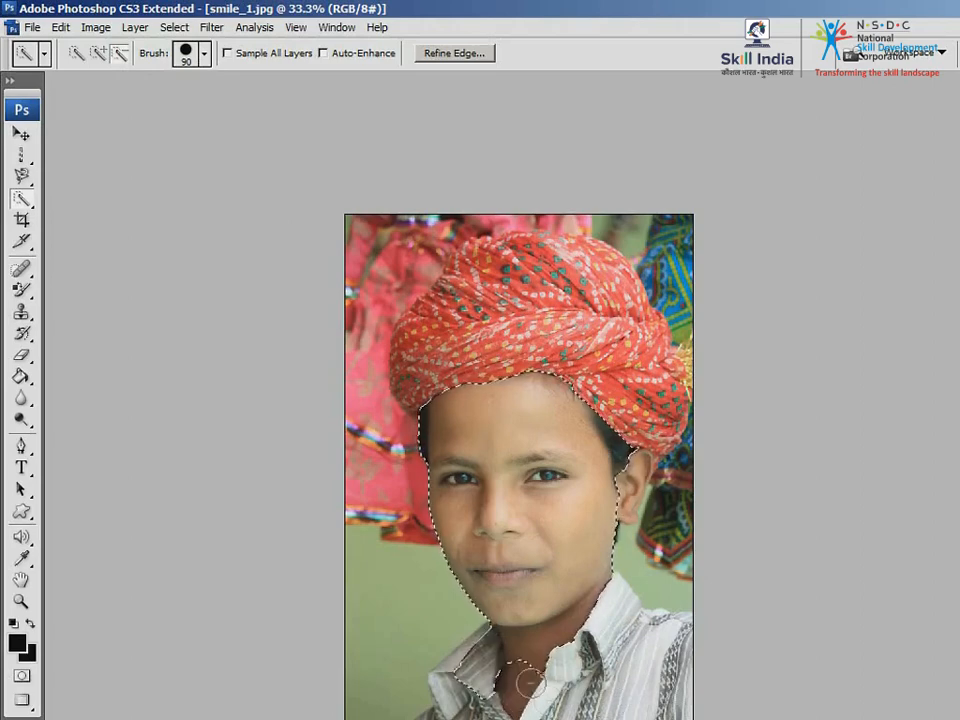
{"action": "left_click", "coordinate": [523, 648]}
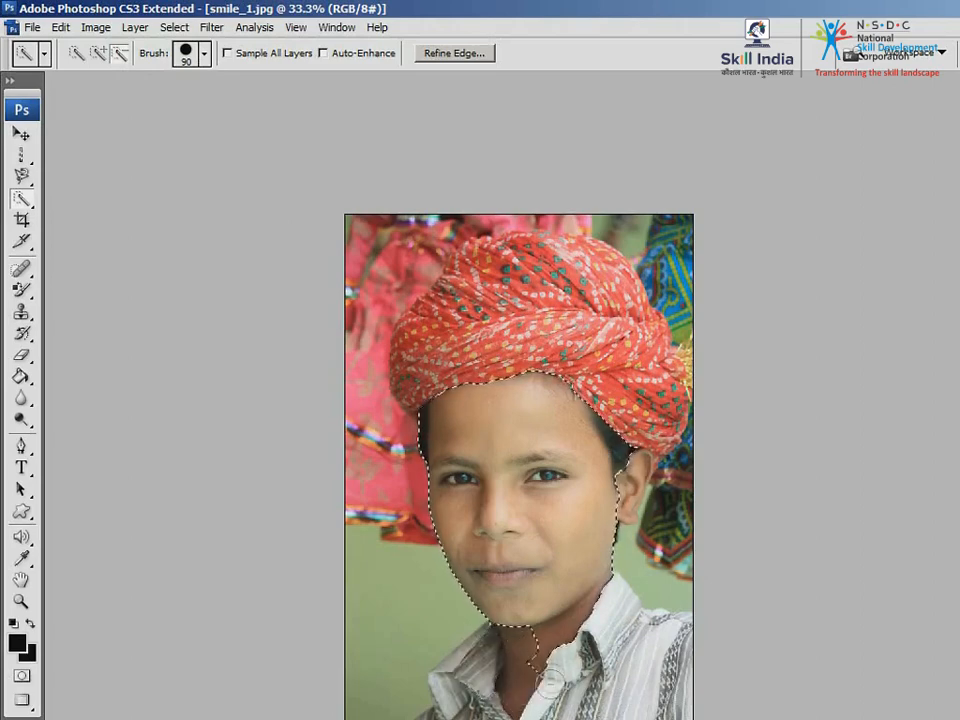
{"action": "left_click", "coordinate": [561, 630]}
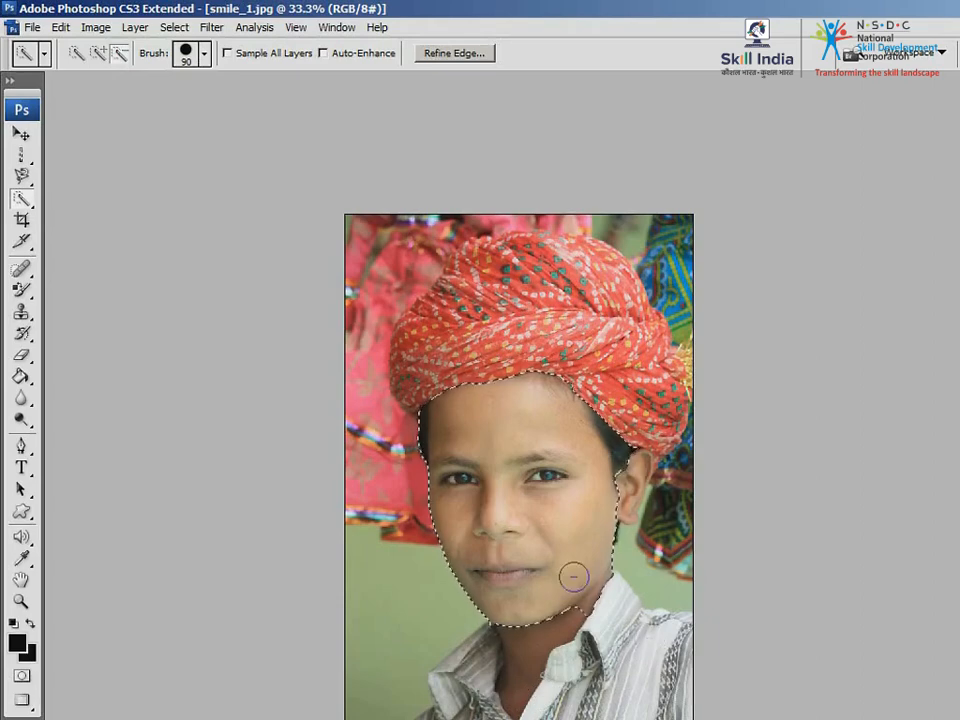
{"action": "key", "text": "ctrl+d"}
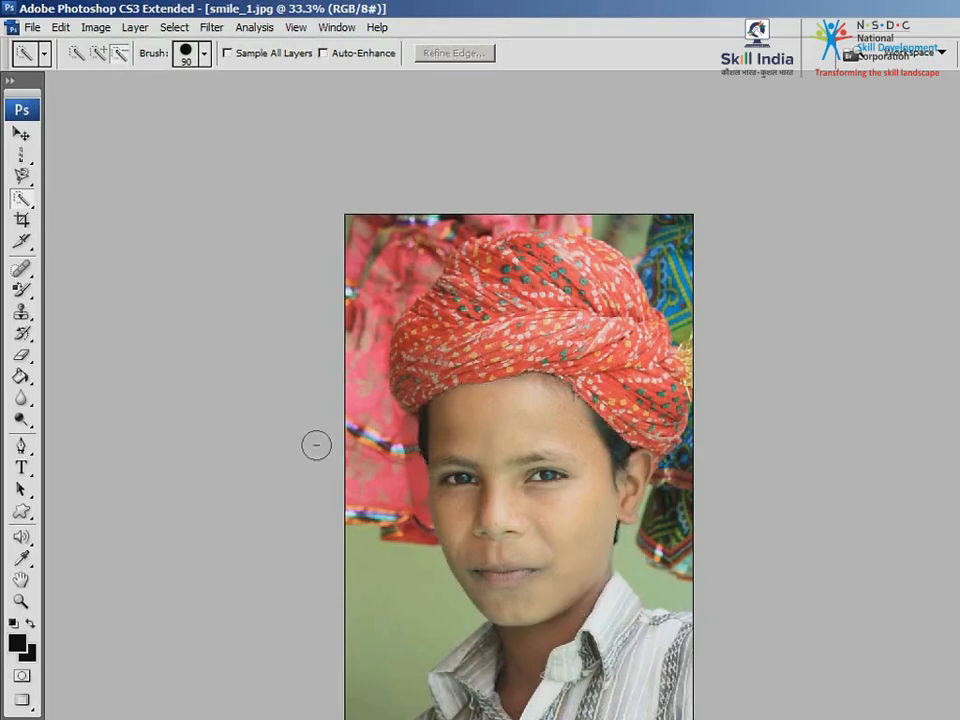